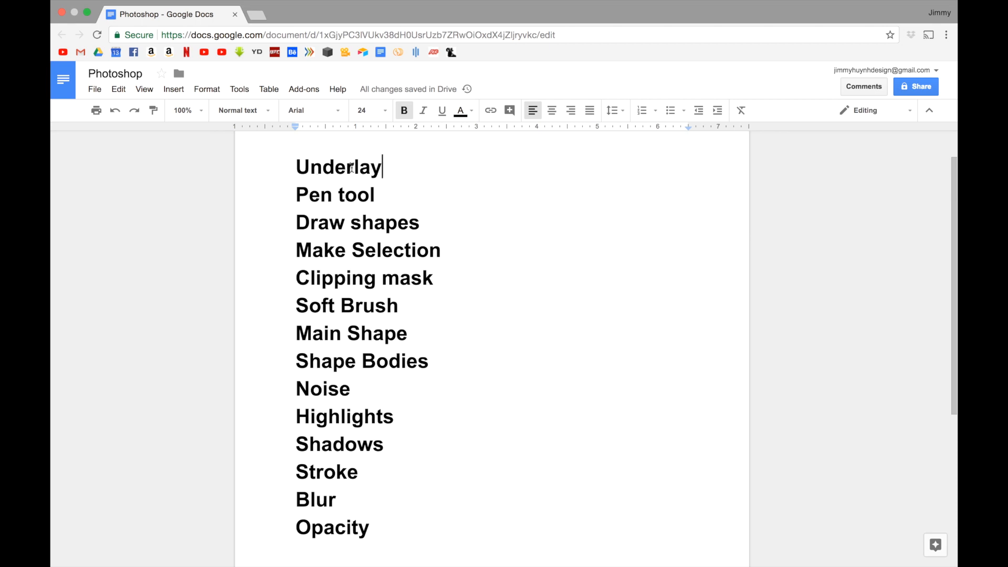
# After checking the Docs outline, create a new 17 × 11 inch, 300 ppi document in Photoshop
pyautogui.press('super+Tab')
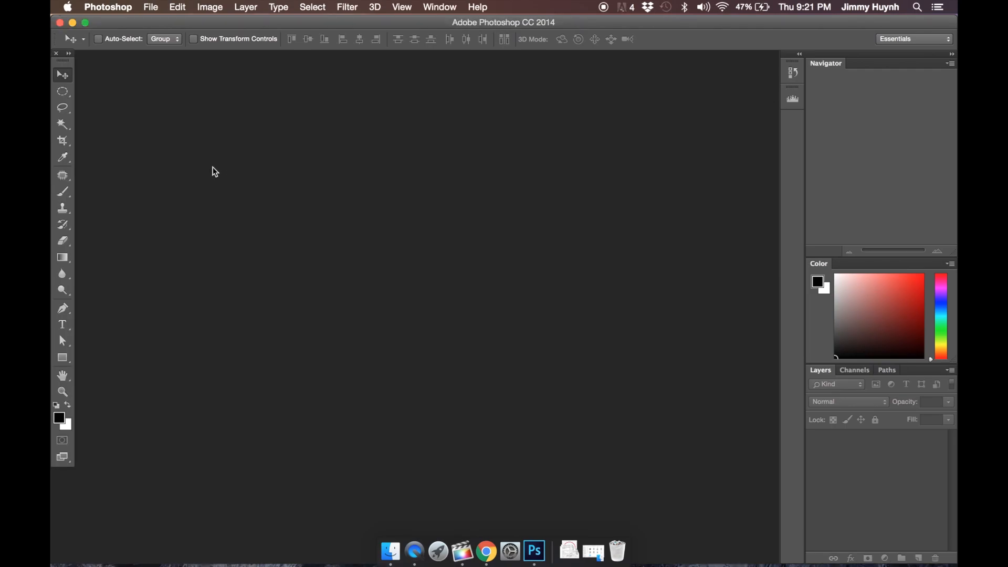
pyautogui.press('super+Tab')
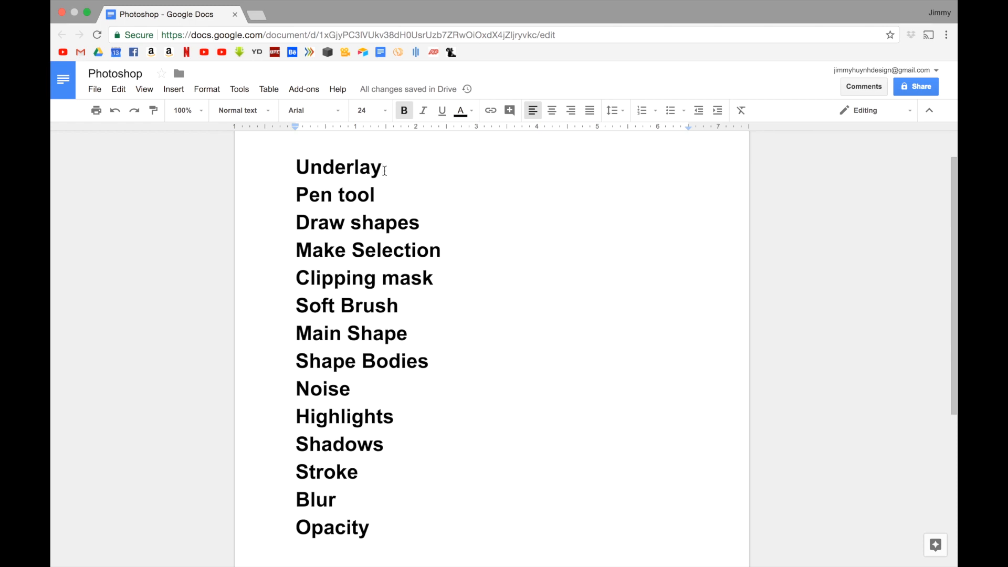
pyautogui.press('super+Tab')
pyautogui.click(151, 7)
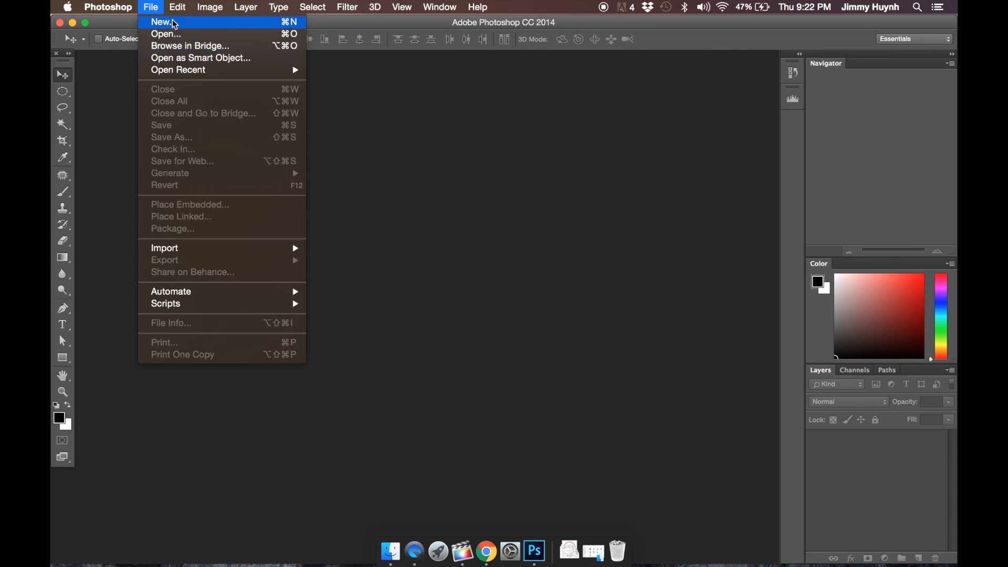
pyautogui.click(164, 22)
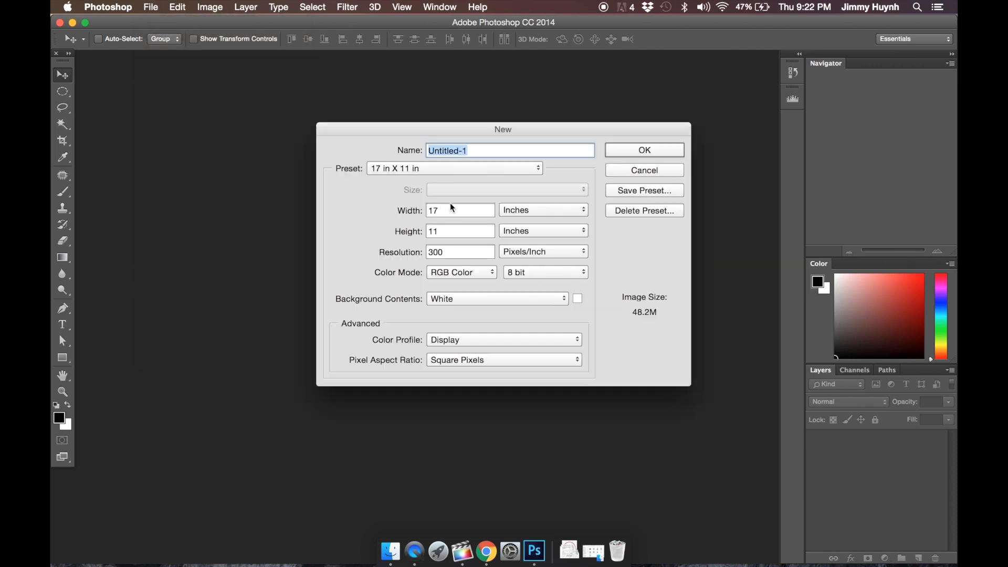
pyautogui.click(613, 153)
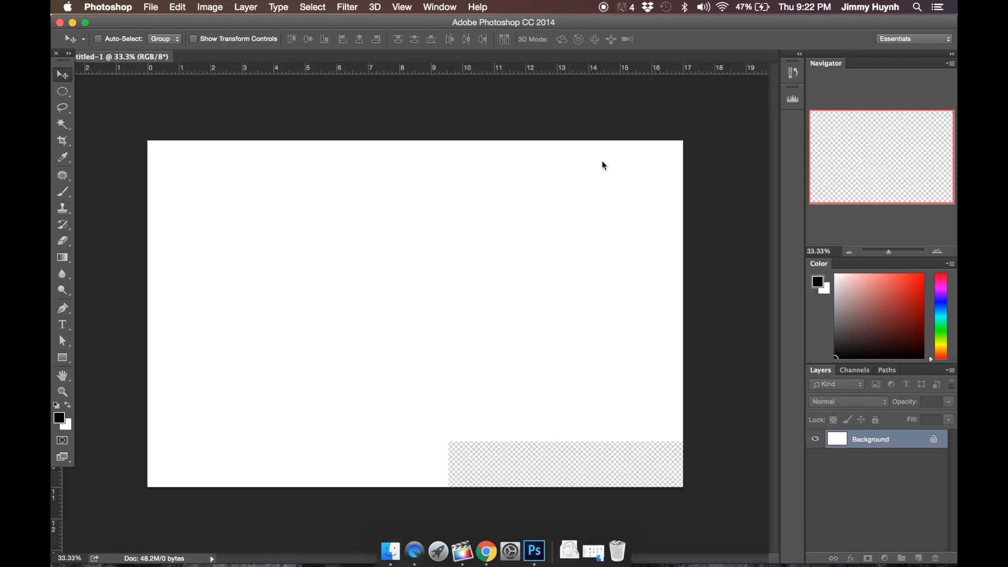
pyautogui.press('p')
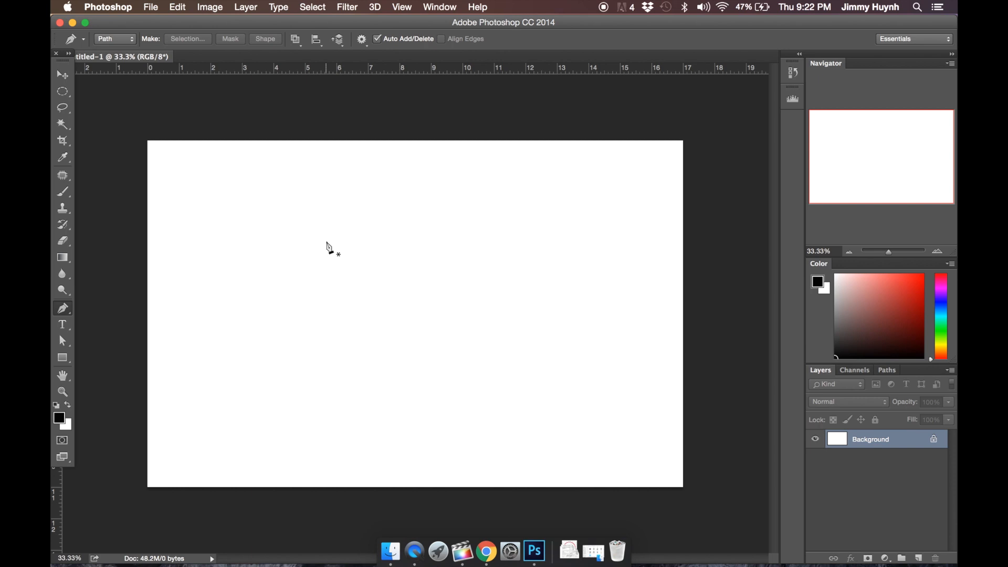
# Place six Pen anchor points and close the hexagonal cube silhouette path on its first corner
pyautogui.click(317, 239)
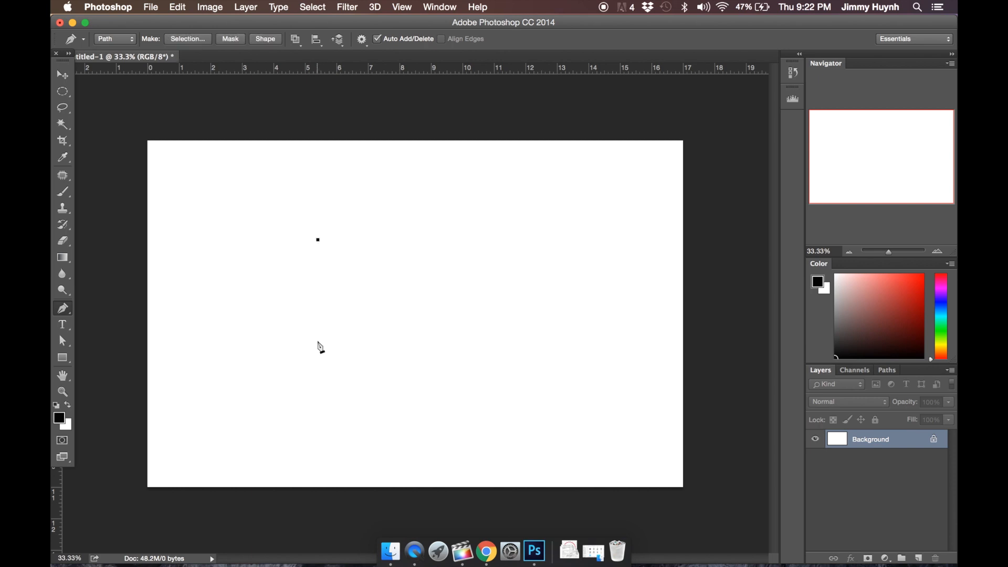
pyautogui.click(318, 340)
pyautogui.click(392, 395)
pyautogui.click(508, 362)
pyautogui.click(516, 229)
pyautogui.click(420, 199)
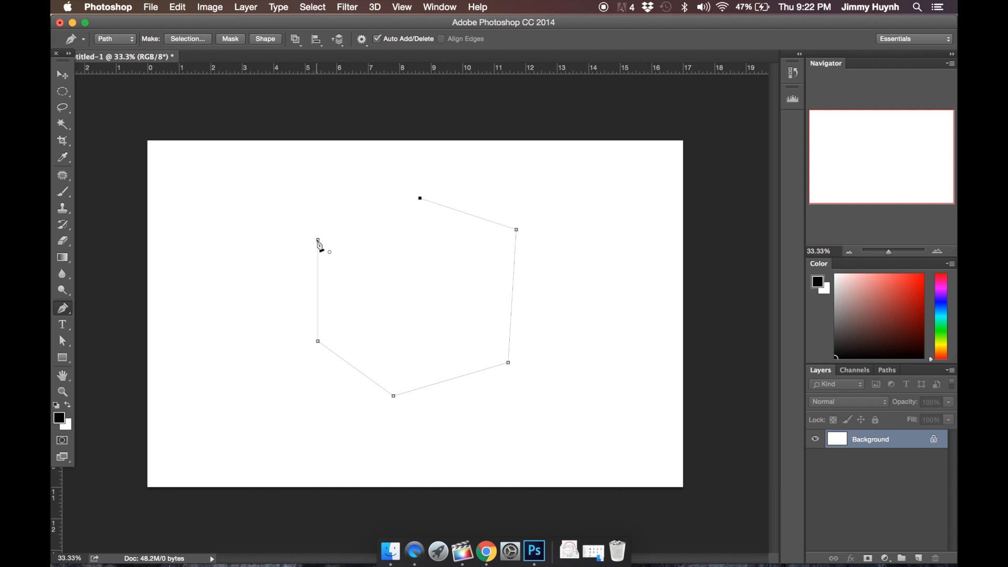
pyautogui.click(317, 239)
pyautogui.rightClick(433, 283)
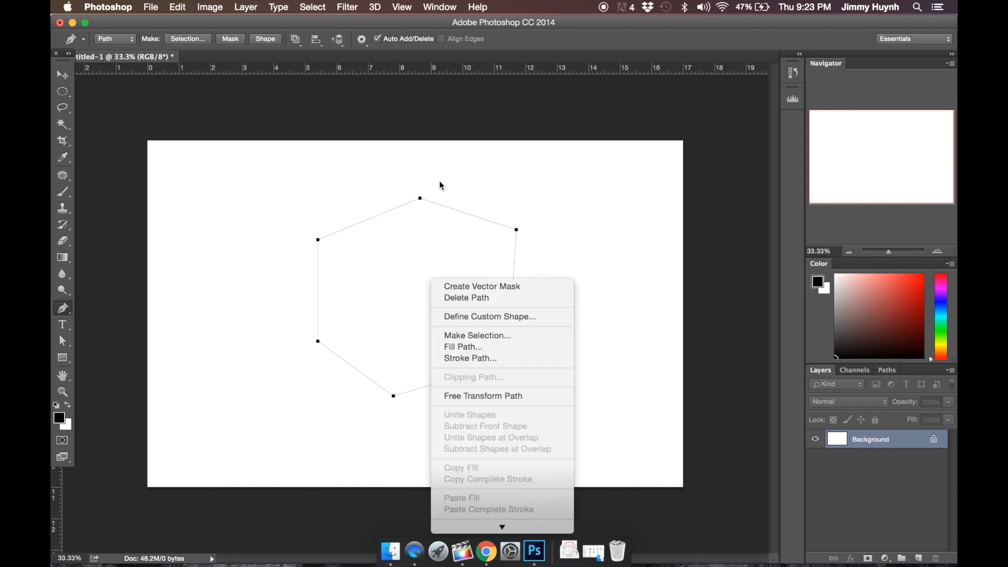
pyautogui.click(452, 30)
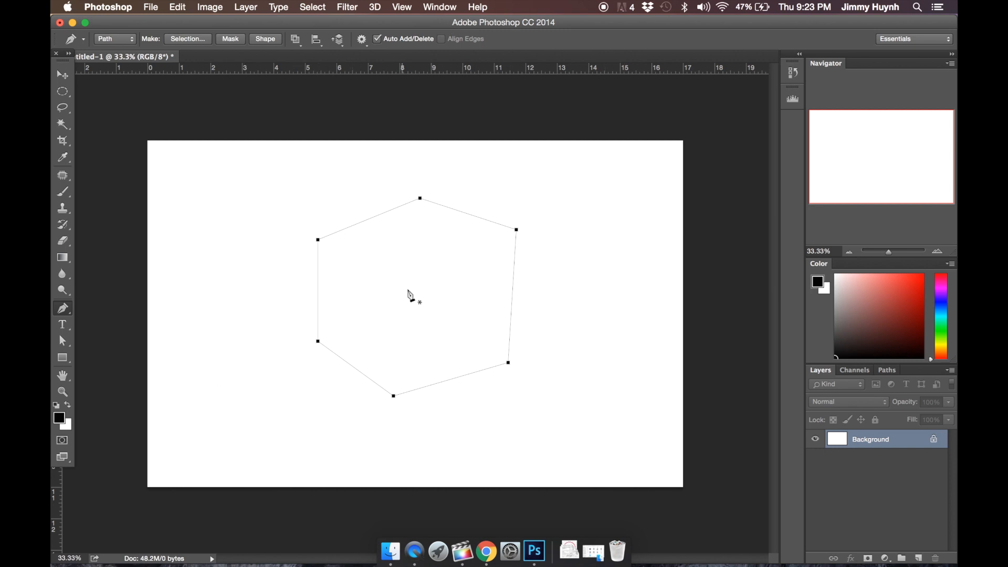
# Convert the hexagon path into a selection via Make Selection with Feather Radius 0
pyautogui.rightClick(410, 274)
pyautogui.click(454, 324)
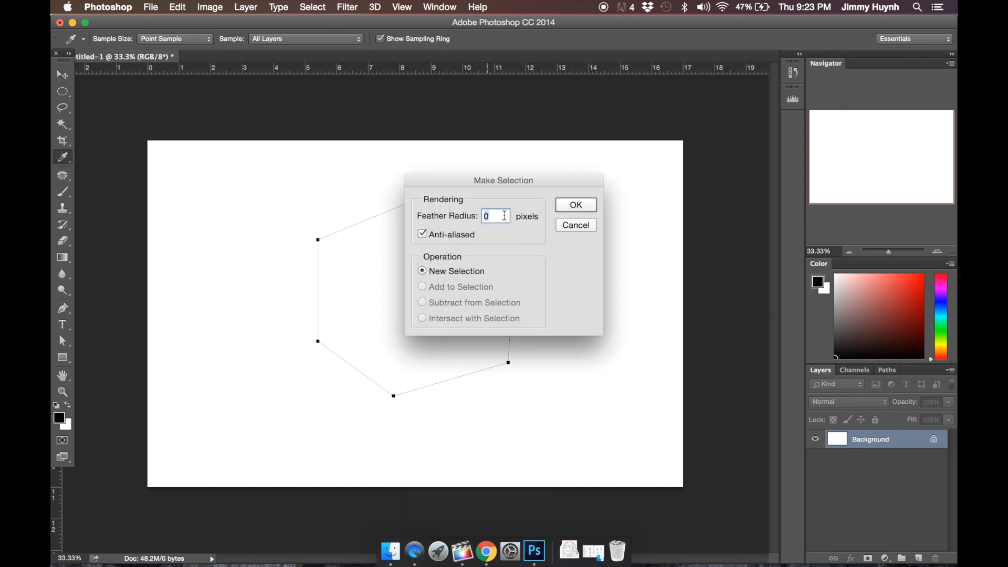
pyautogui.click(565, 209)
pyautogui.press('p')
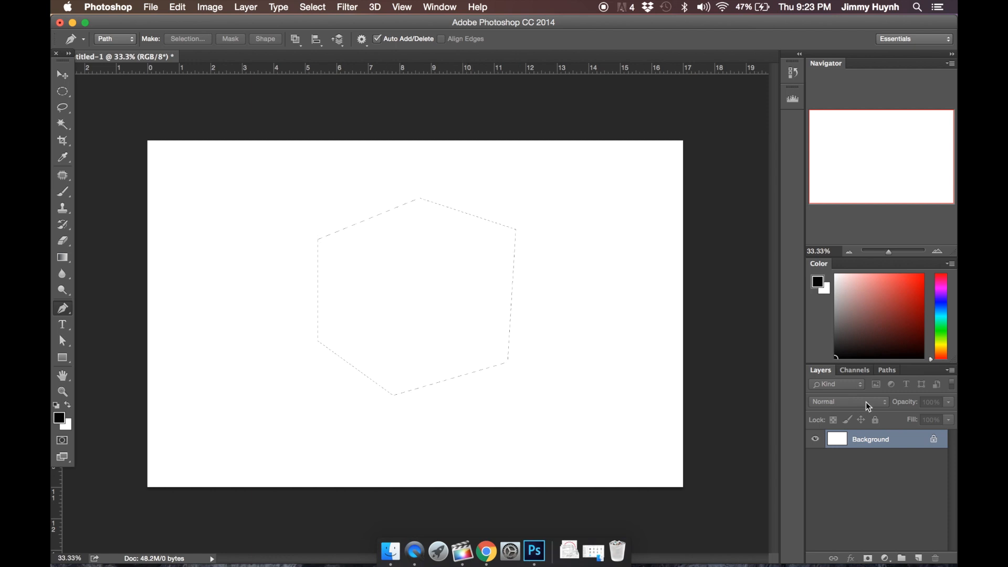
# On a new Layer 1, brush solid black over the hexagon selection to form the cube silhouette
pyautogui.click(919, 558)
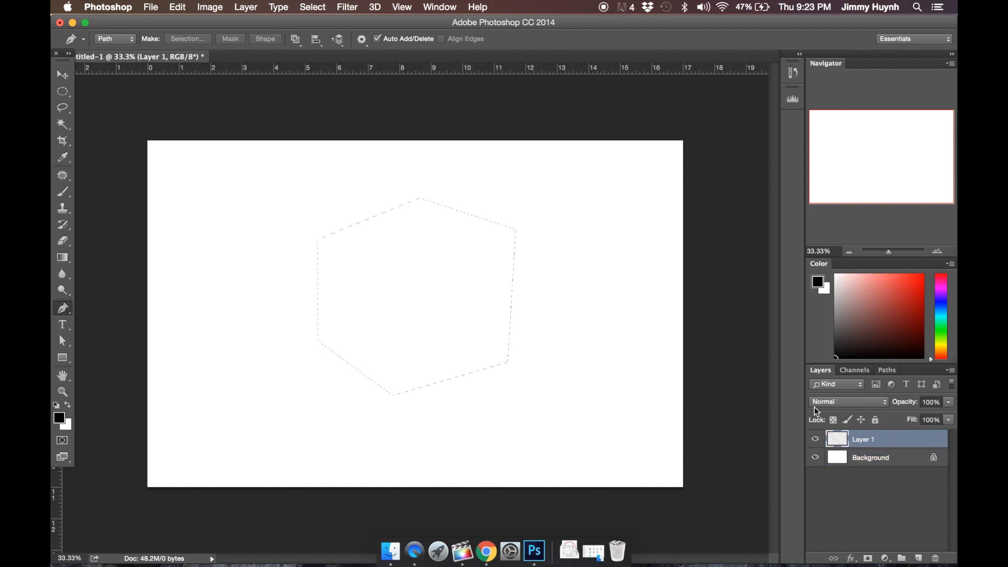
pyautogui.press('b')
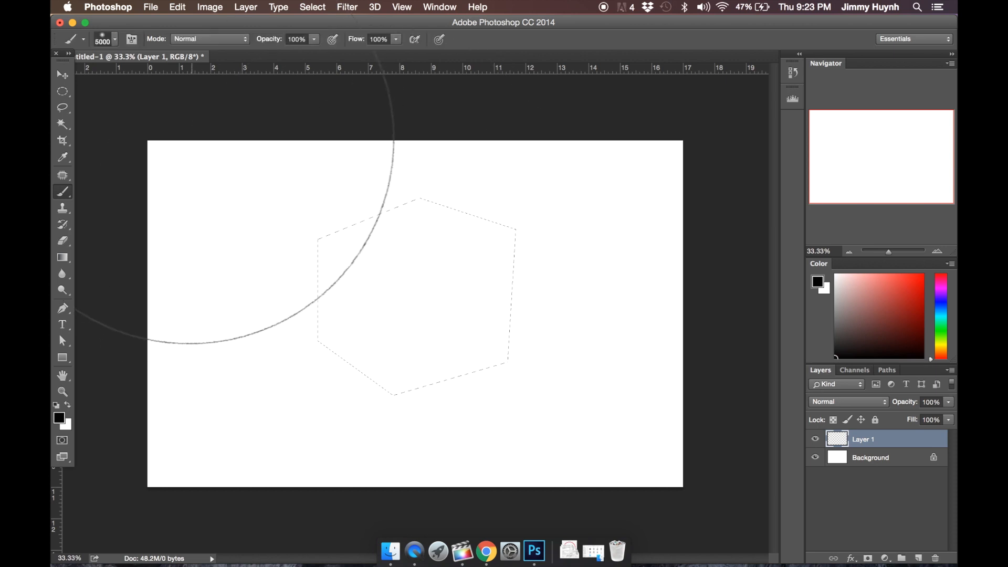
pyautogui.click(119, 370)
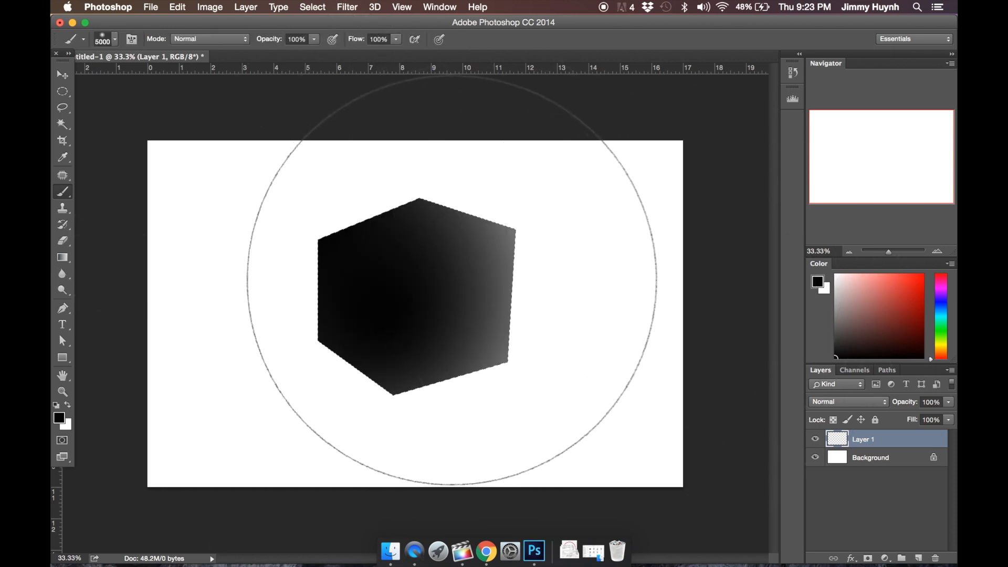
pyautogui.click(508, 268)
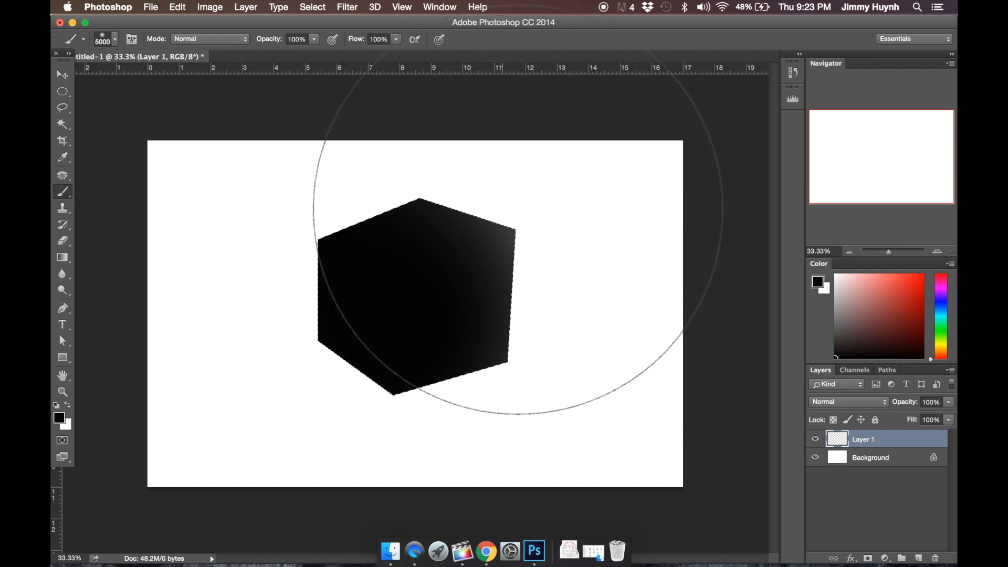
pyautogui.click(429, 276)
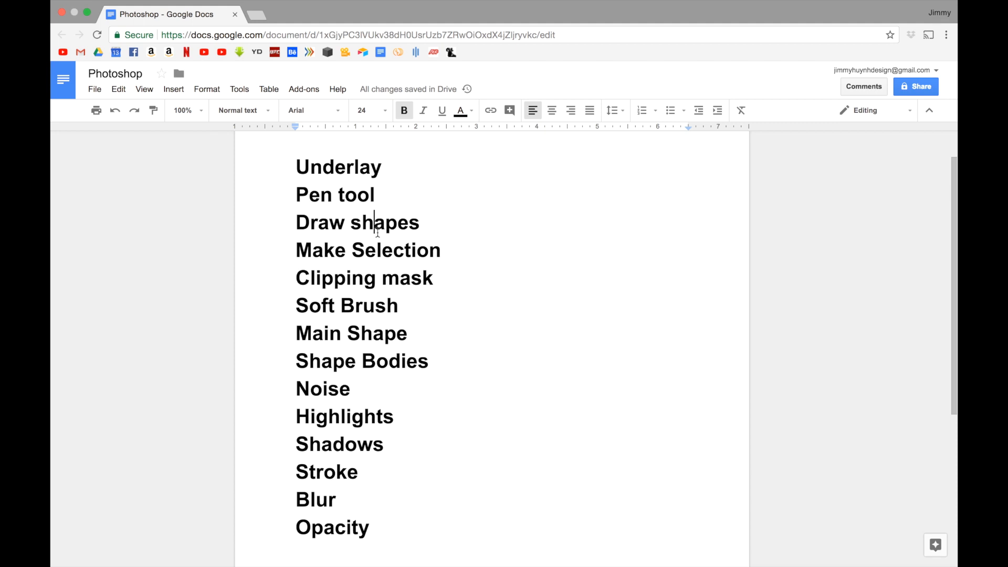
# Glance at the Google Docs outline and return to the black cube in Photoshop
pyautogui.click(376, 249)
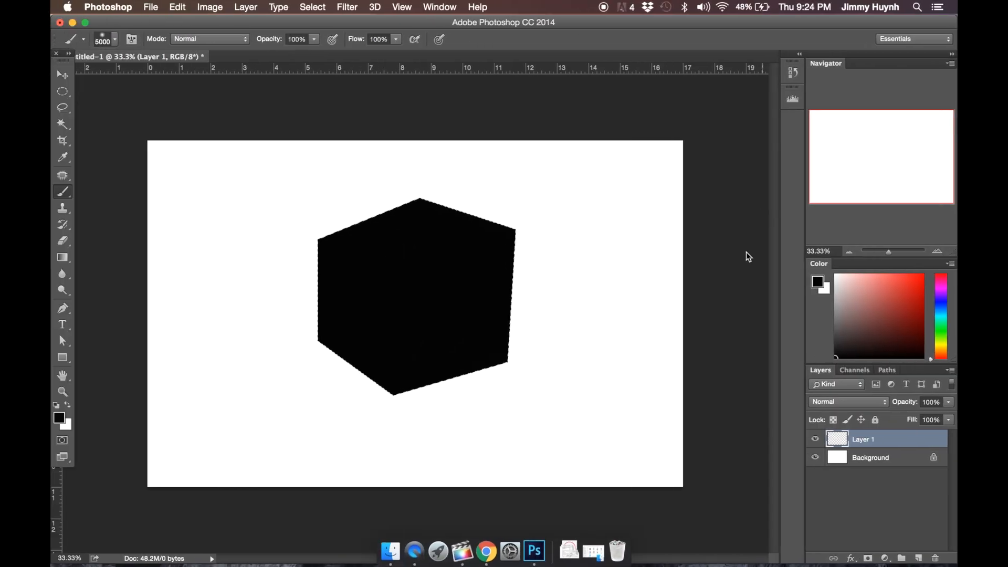
pyautogui.press('super+Tab')
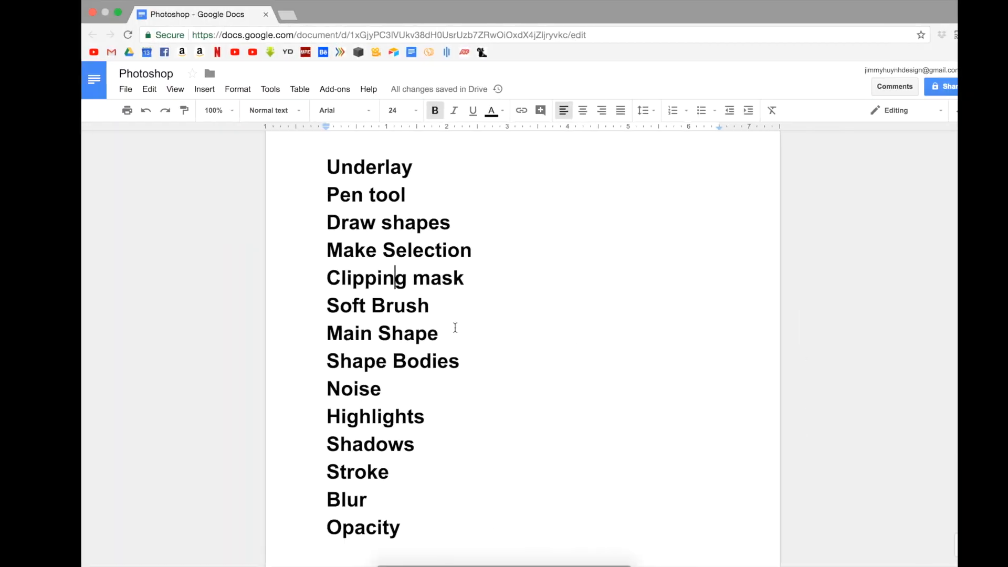
pyautogui.press('super+Tab')
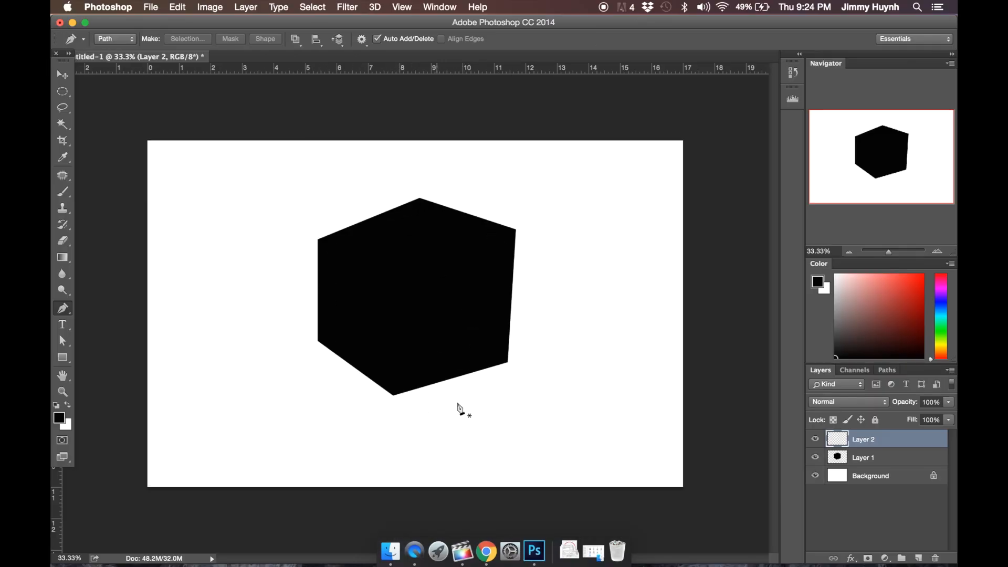
# Trace a closed Pen path around the cube's right face, extending past its outer edges
pyautogui.click(393, 399)
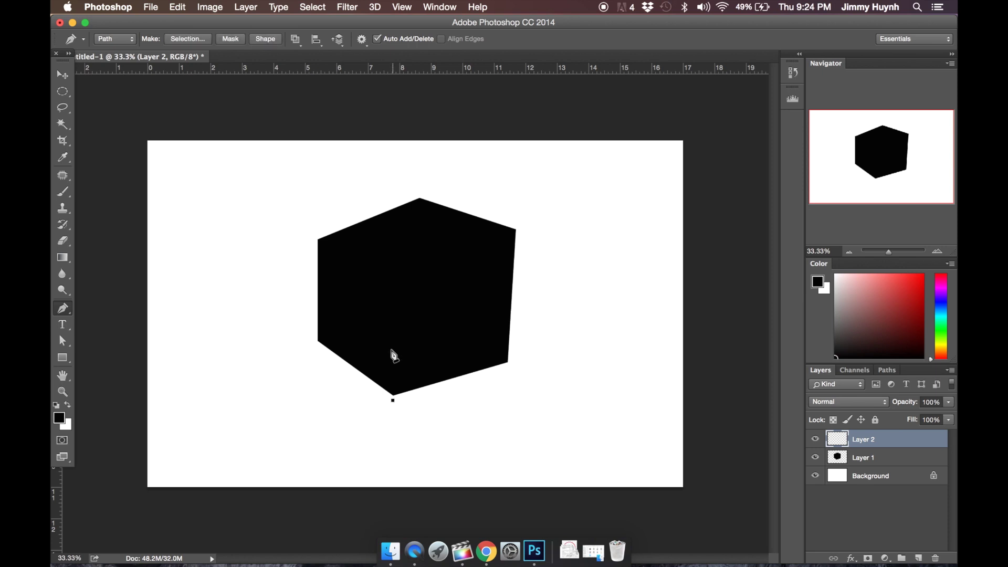
pyautogui.click(399, 271)
pyautogui.click(526, 225)
pyautogui.click(532, 412)
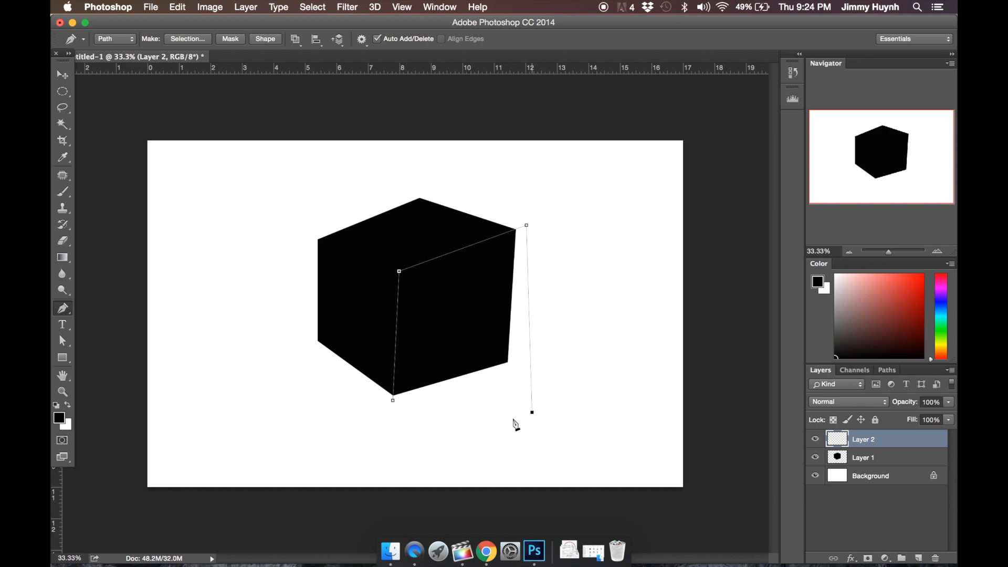
pyautogui.click(419, 431)
pyautogui.click(394, 400)
# Turn the right-face path into a selection and choose a dark grey foreground colour for painting
pyautogui.rightClick(405, 384)
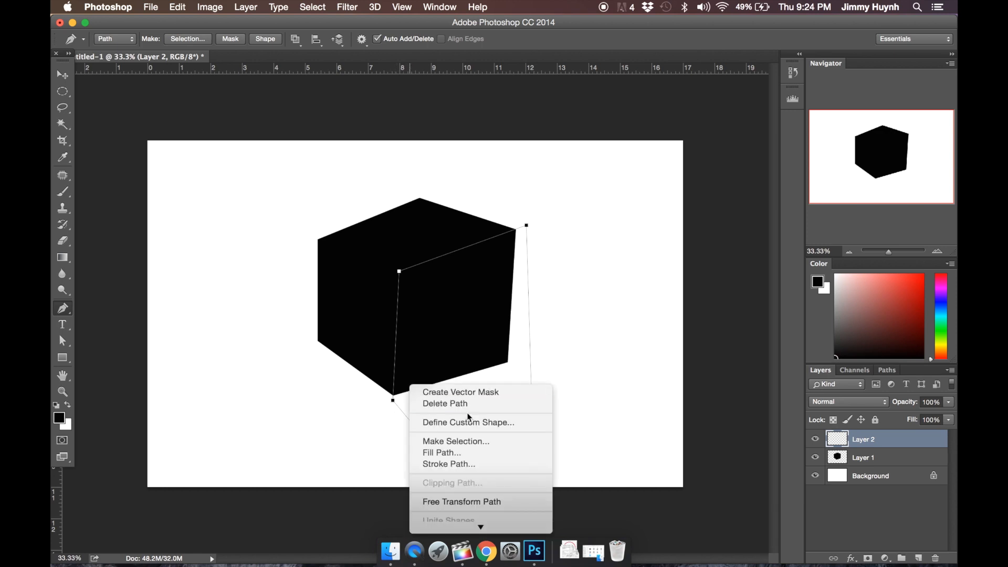
pyautogui.click(465, 439)
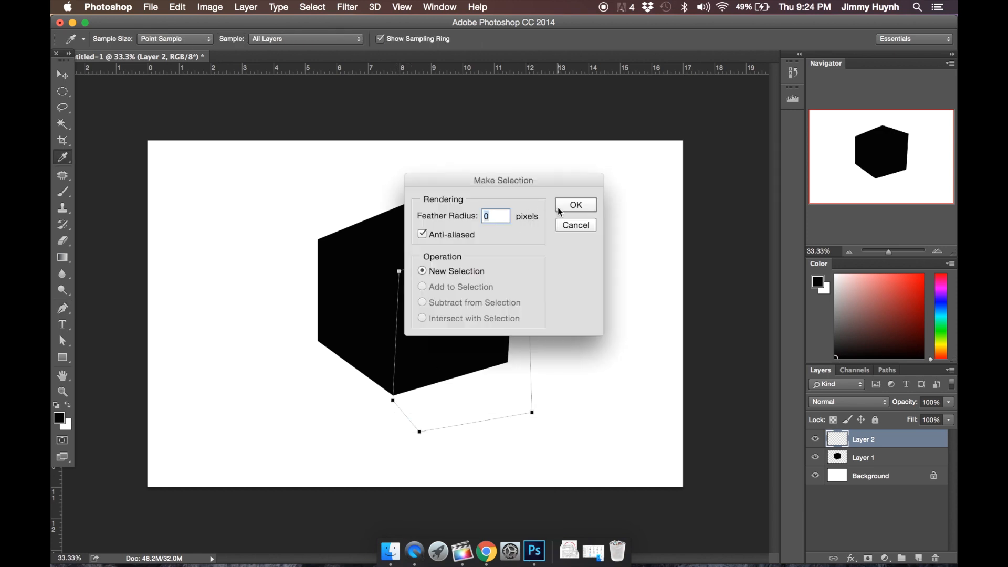
pyautogui.click(575, 205)
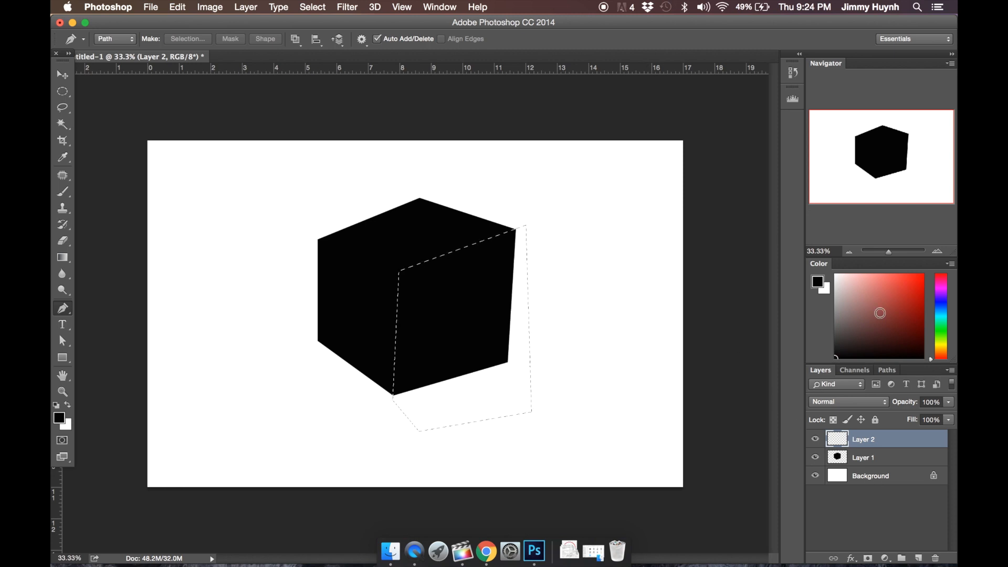
pyautogui.click(862, 309)
pyautogui.click(834, 331)
pyautogui.press('b')
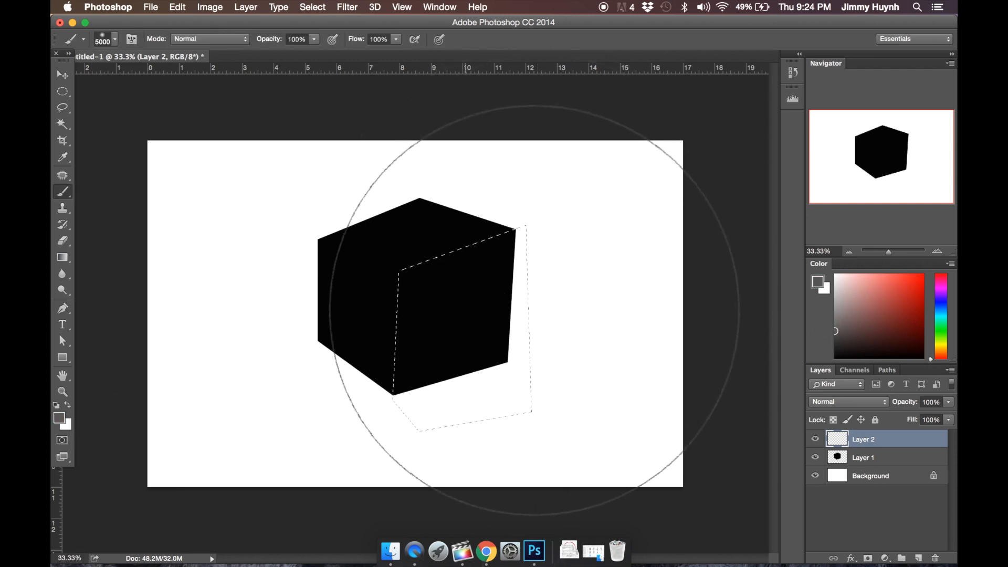
# Brush the selected right face solid dark grey on Layer 2 and deselect it
pyautogui.click(480, 355)
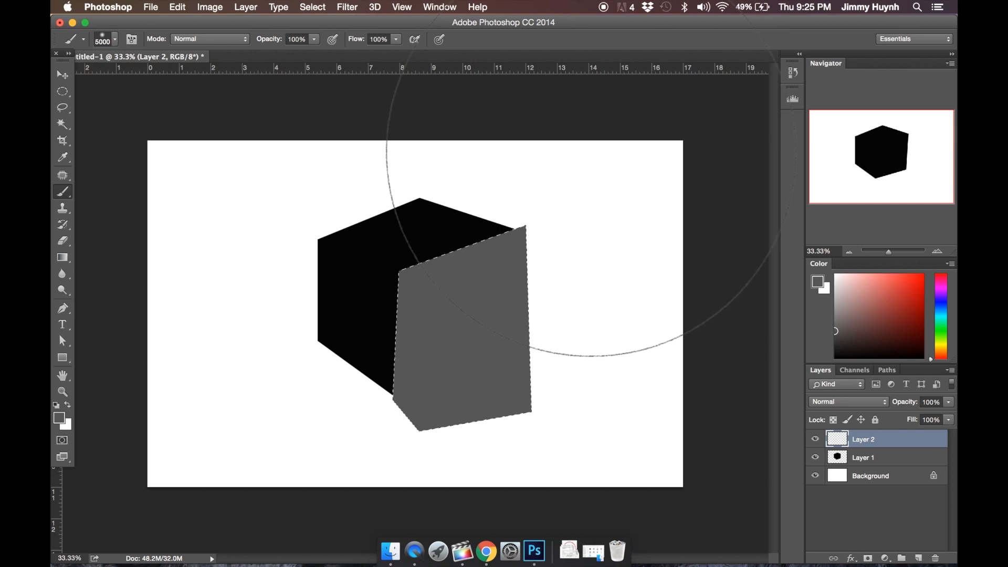
pyautogui.press('v')
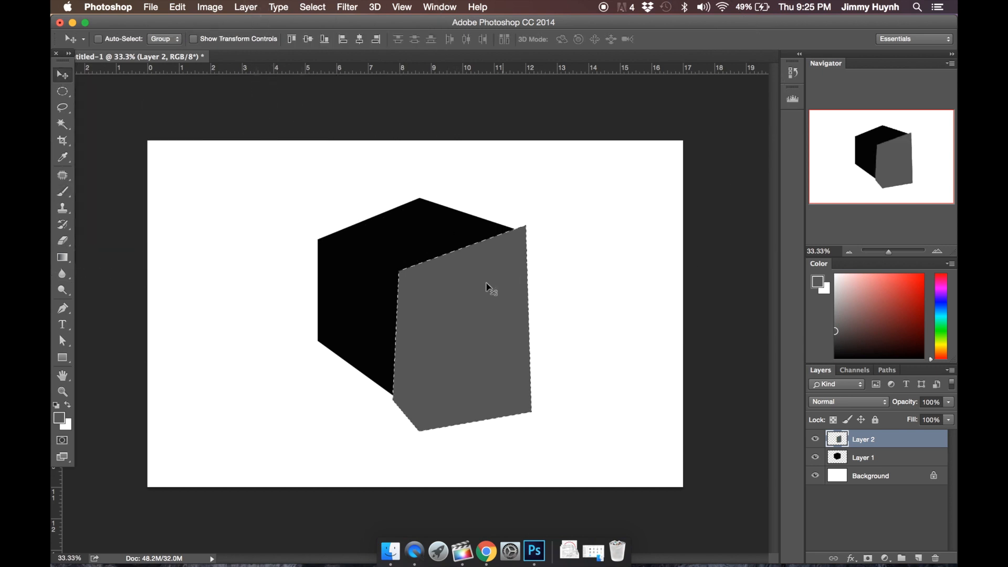
pyautogui.press('super+d')
pyautogui.press('p')
# Trace a closed Pen path around the cube's left face from its top-left corner
pyautogui.click(310, 236)
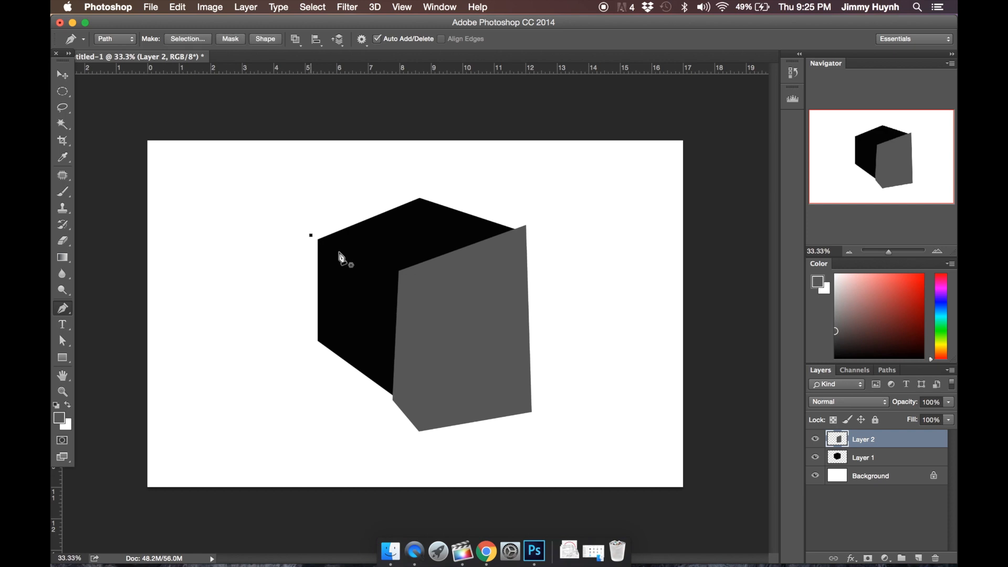
pyautogui.click(399, 271)
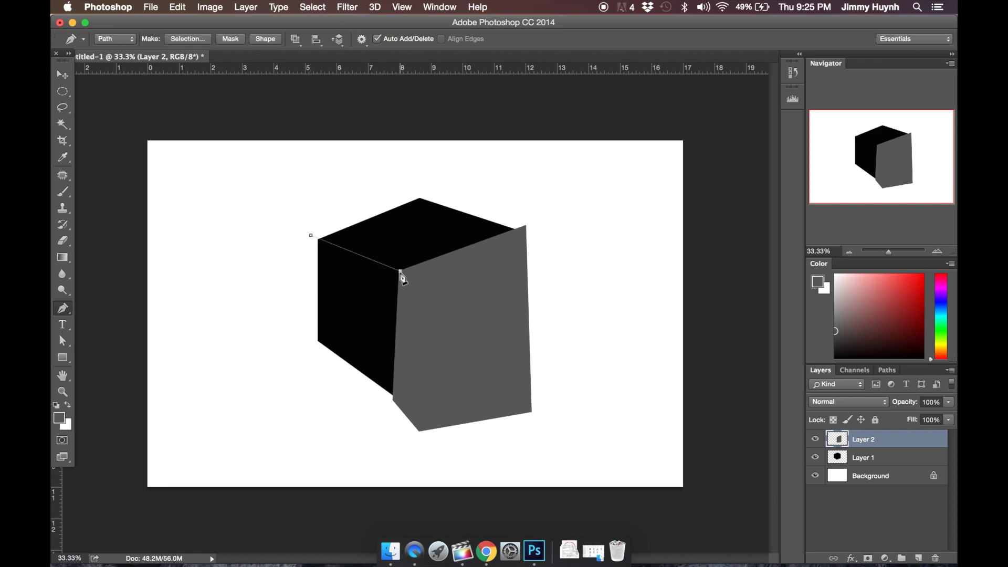
pyautogui.click(392, 406)
pyautogui.click(311, 235)
# Turn the left-face path into a selection and add an empty Layer 3 above Layer 2
pyautogui.rightClick(311, 235)
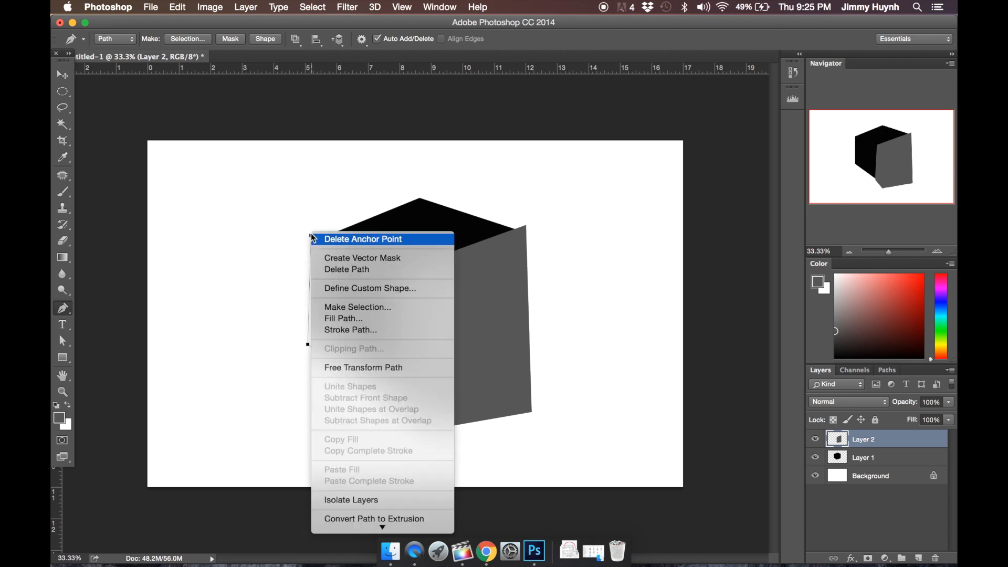
pyautogui.click(339, 308)
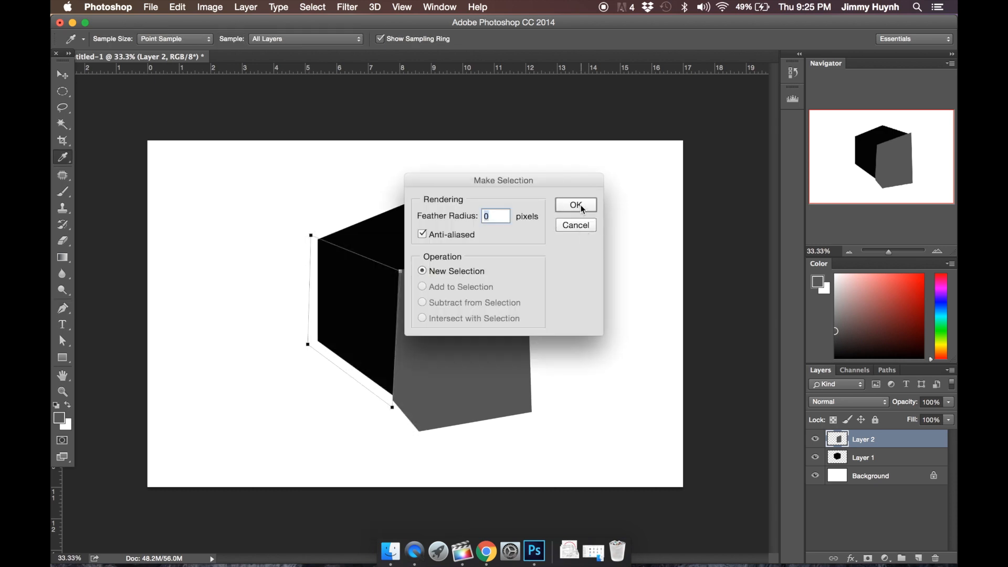
pyautogui.click(576, 205)
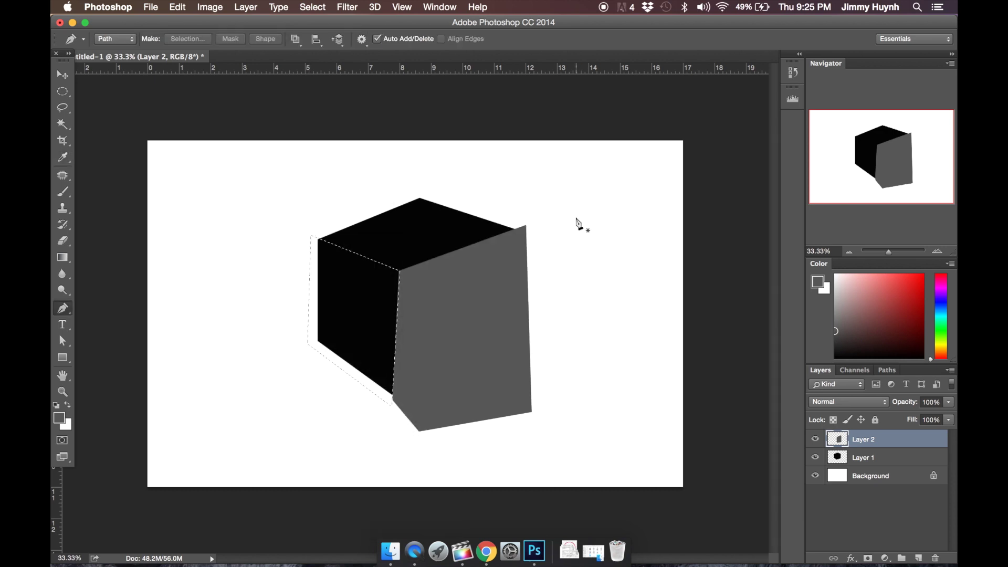
pyautogui.click(917, 557)
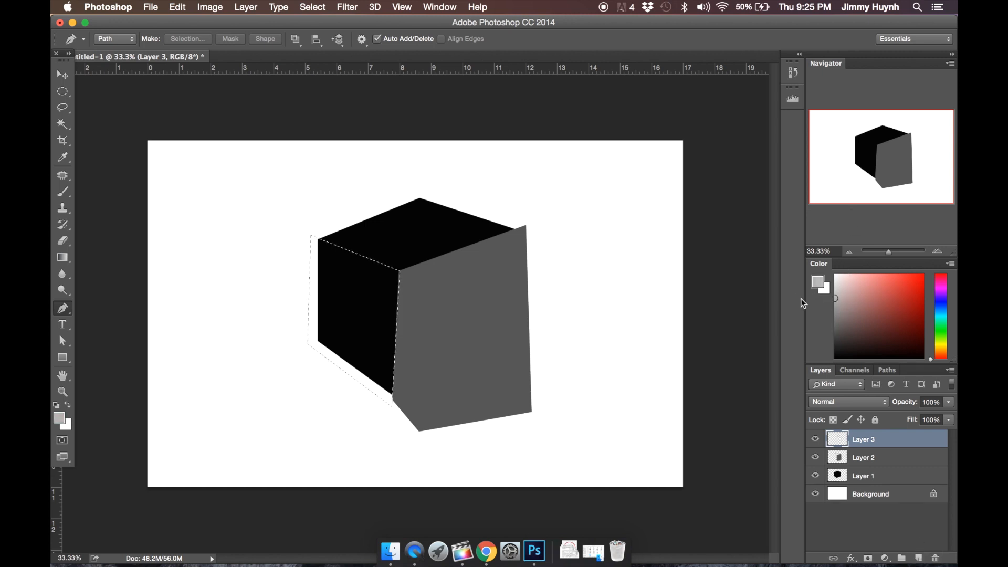
# Brush the selected left face an even light grey on Layer 3 and deselect it
pyautogui.press('b')
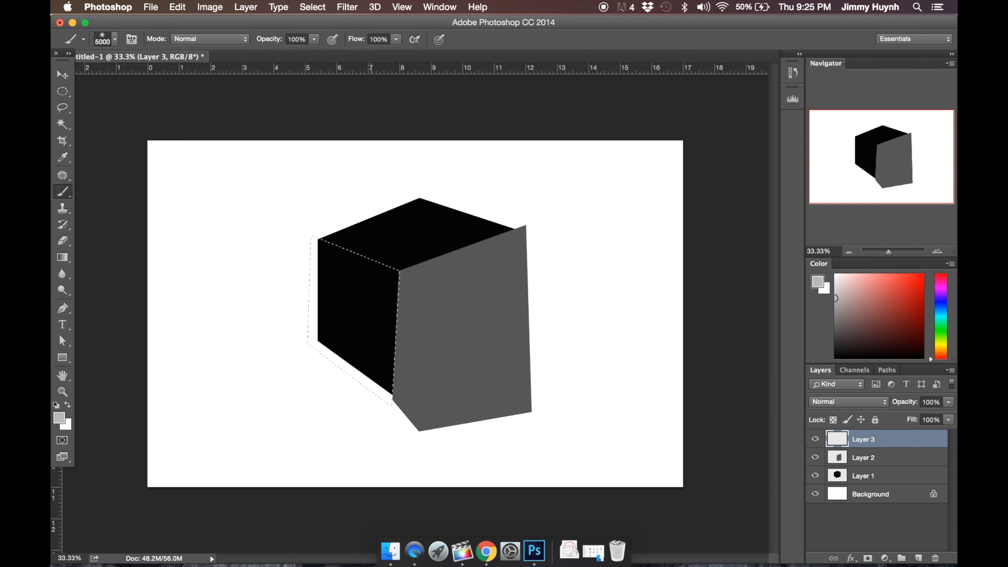
pyautogui.click(362, 261)
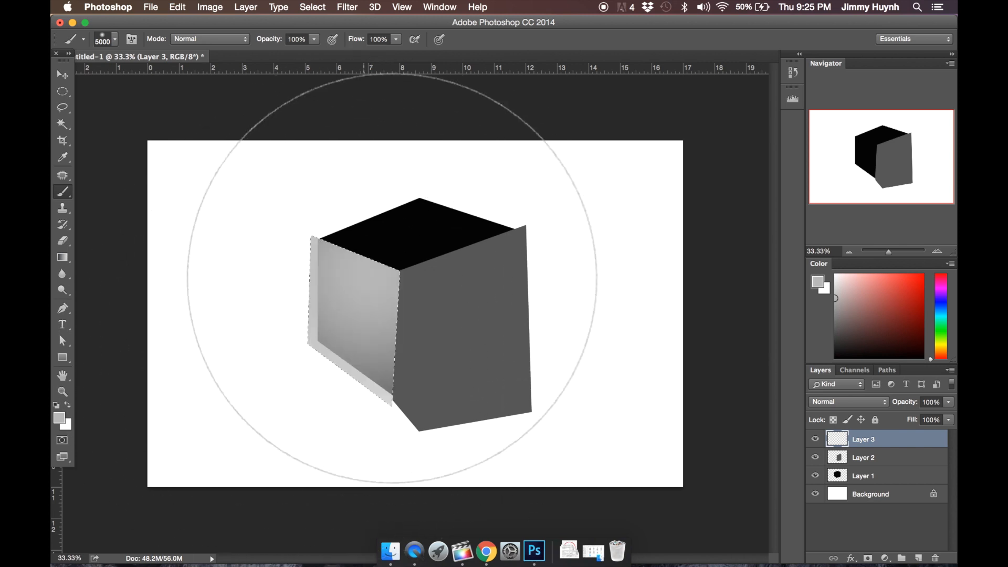
pyautogui.click(366, 386)
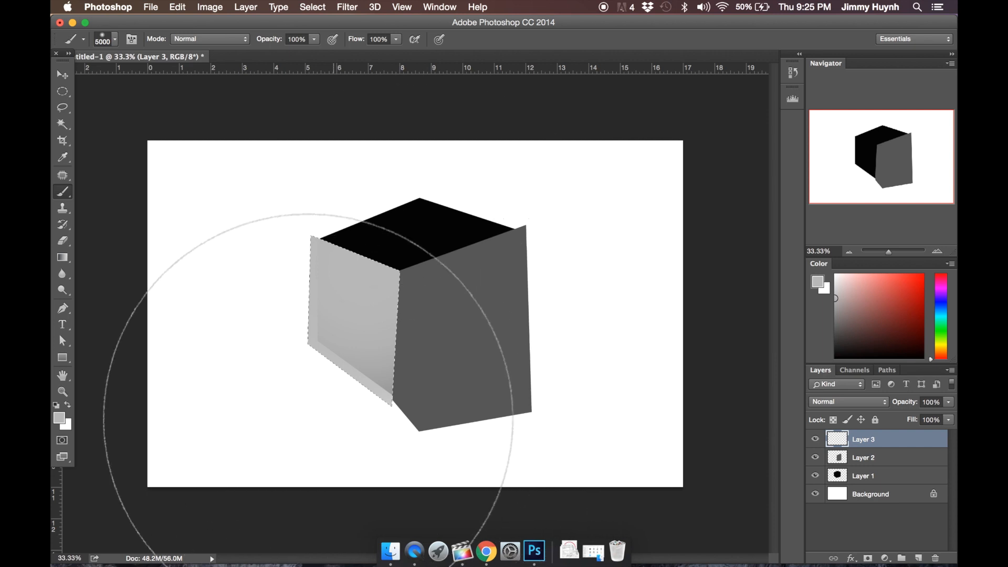
pyautogui.click(307, 418)
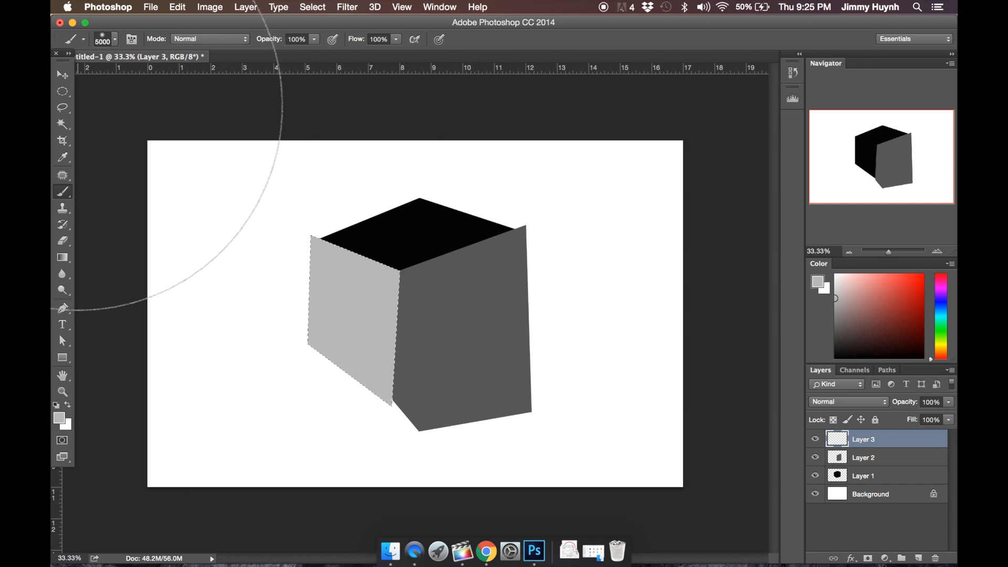
pyautogui.press('super+d')
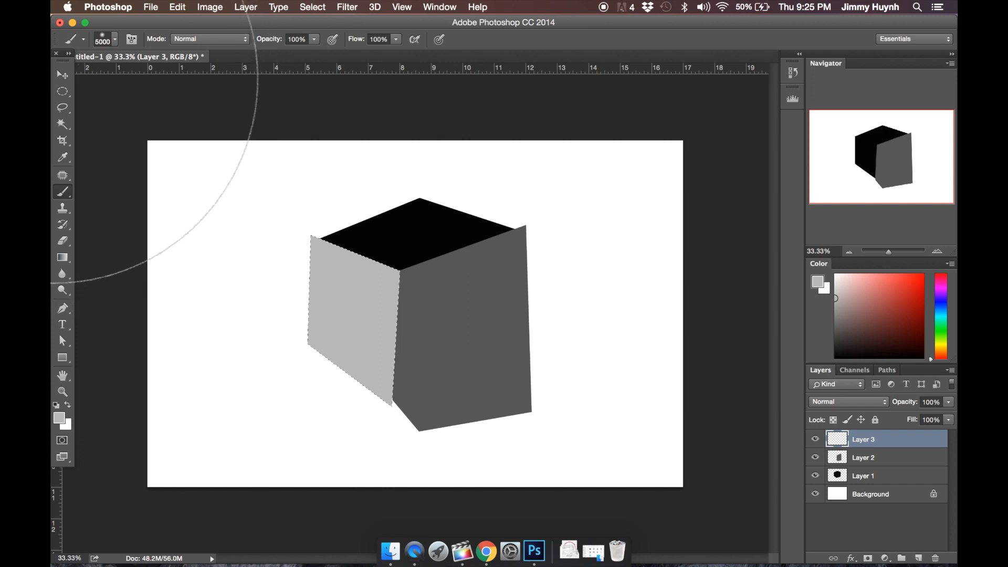
# Invert the cube selection and delete the grey overflow outside it on Layers 2 and 3, then deselect
pyautogui.press('v')
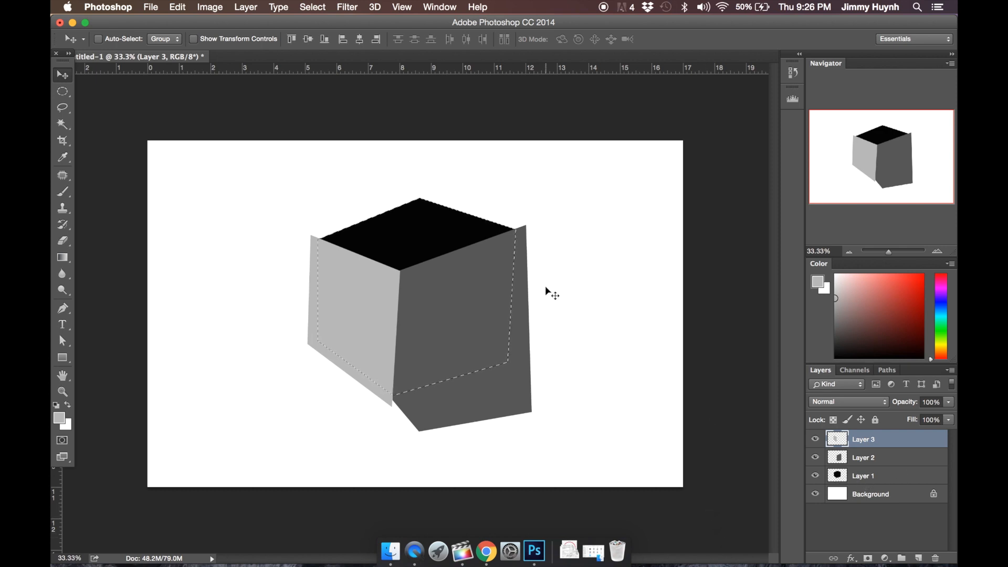
pyautogui.press('shift+super+i')
pyautogui.click(882, 457)
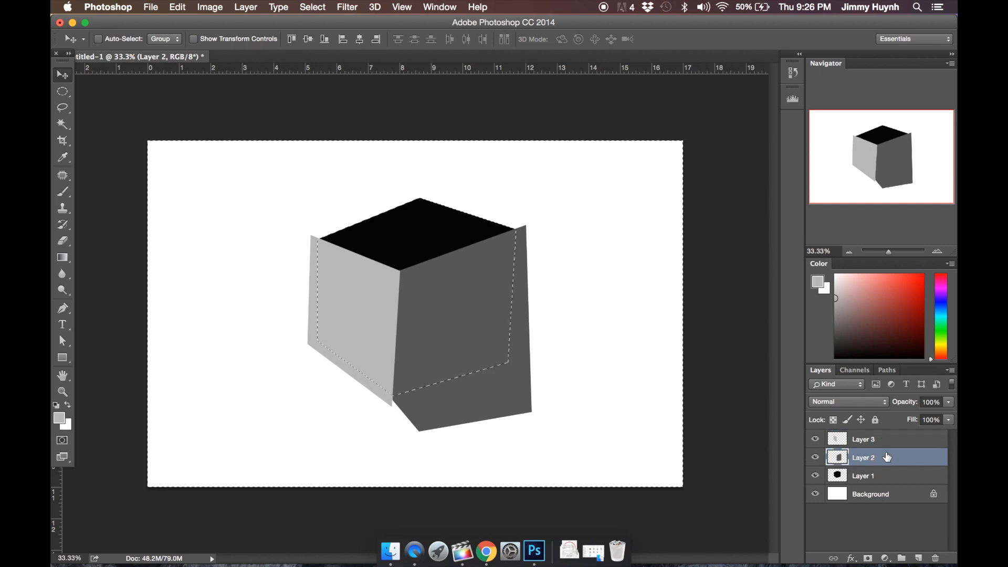
pyautogui.press('Delete')
pyautogui.click(883, 439)
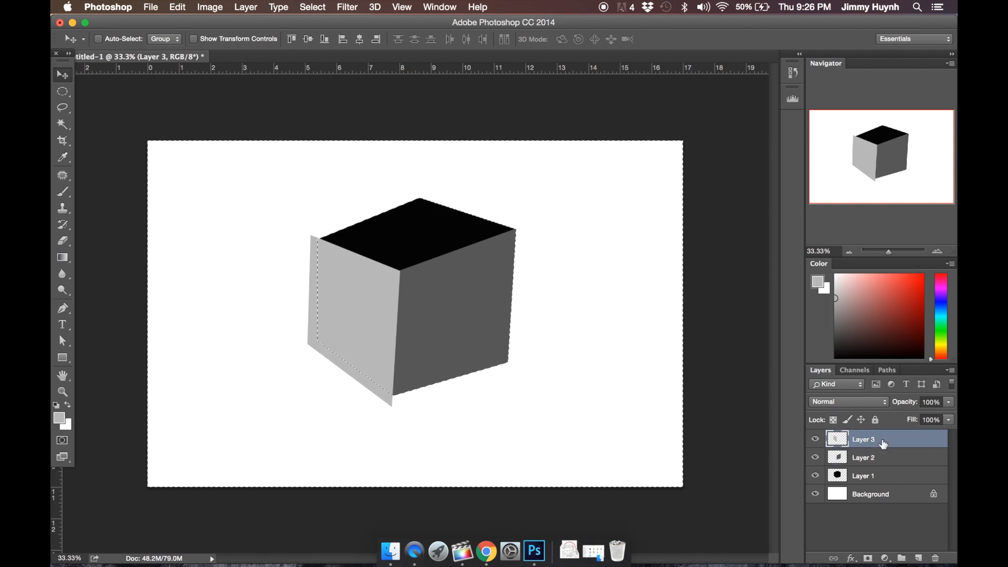
pyautogui.press('Delete')
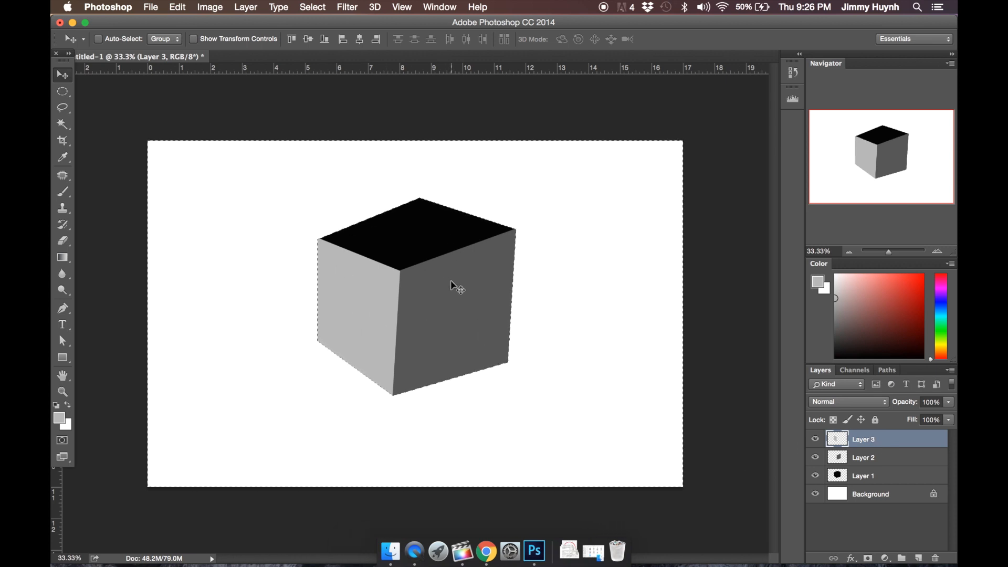
pyautogui.hotkey('ctrl', 'd')
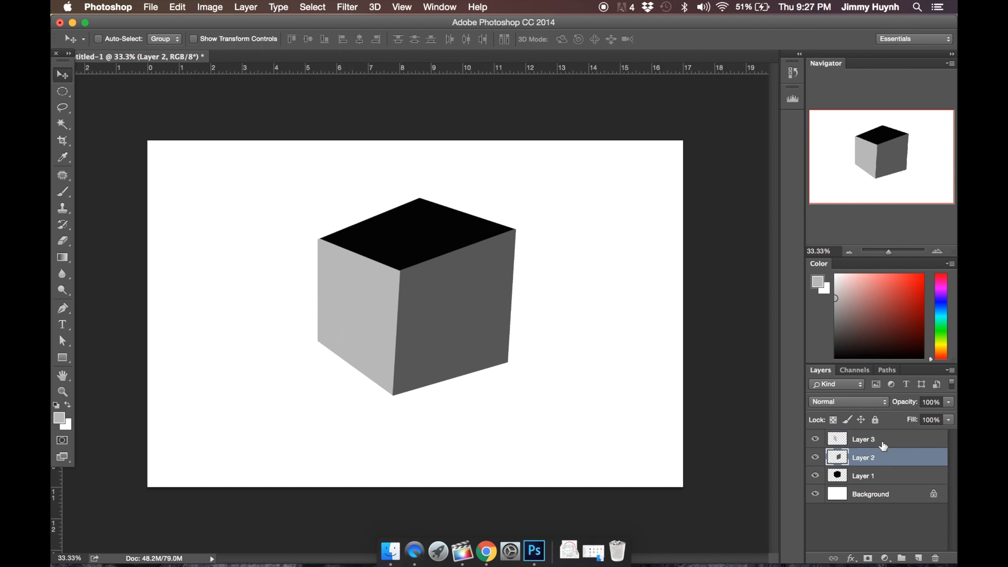
# Add empty Layer 4 above Layer 1 and clip it to the cube shape
pyautogui.click(884, 475)
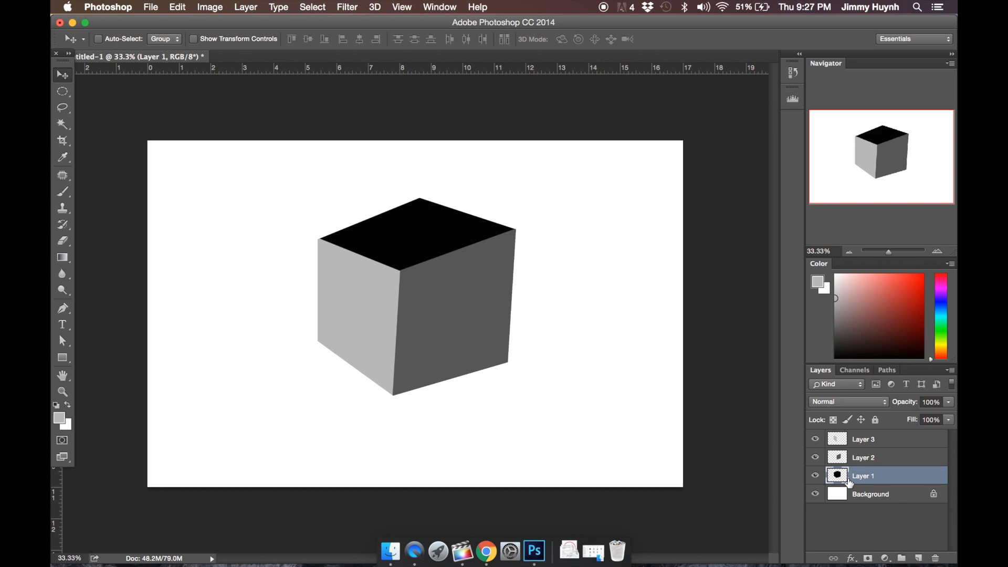
pyautogui.click(918, 559)
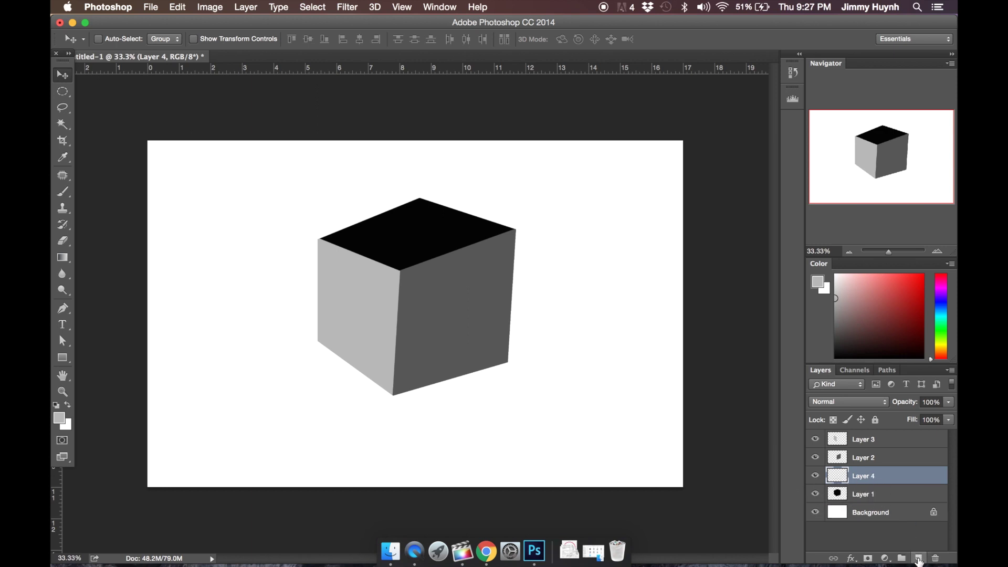
pyautogui.rightClick(904, 481)
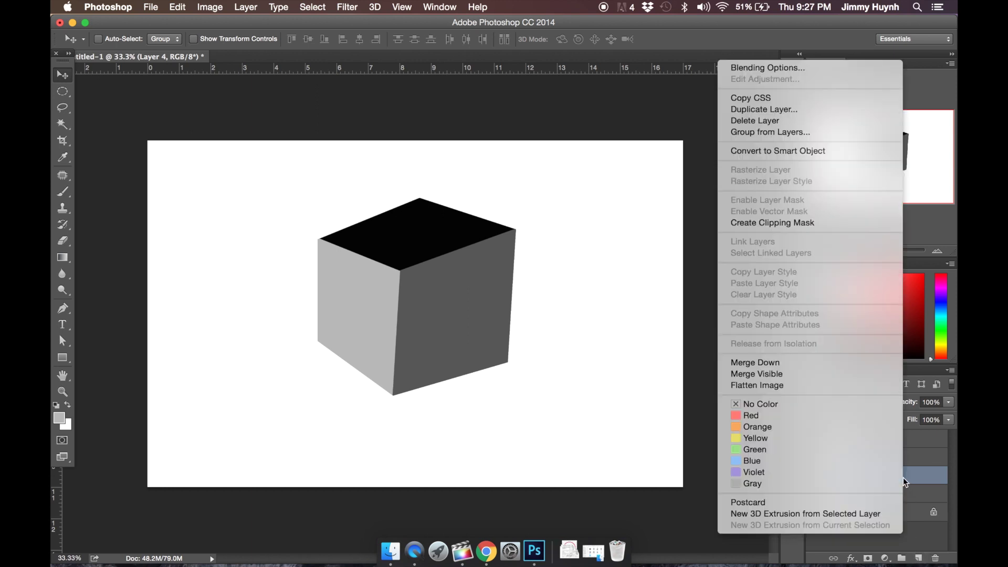
pyautogui.click(764, 222)
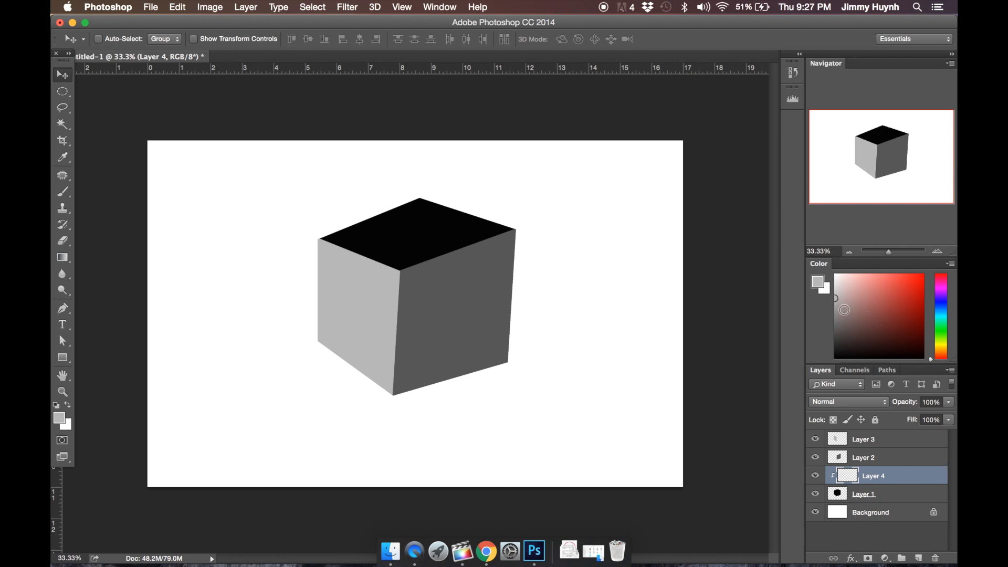
# Take a smaller brush and set its hardness to 0% for soft painting
pyautogui.press('b')
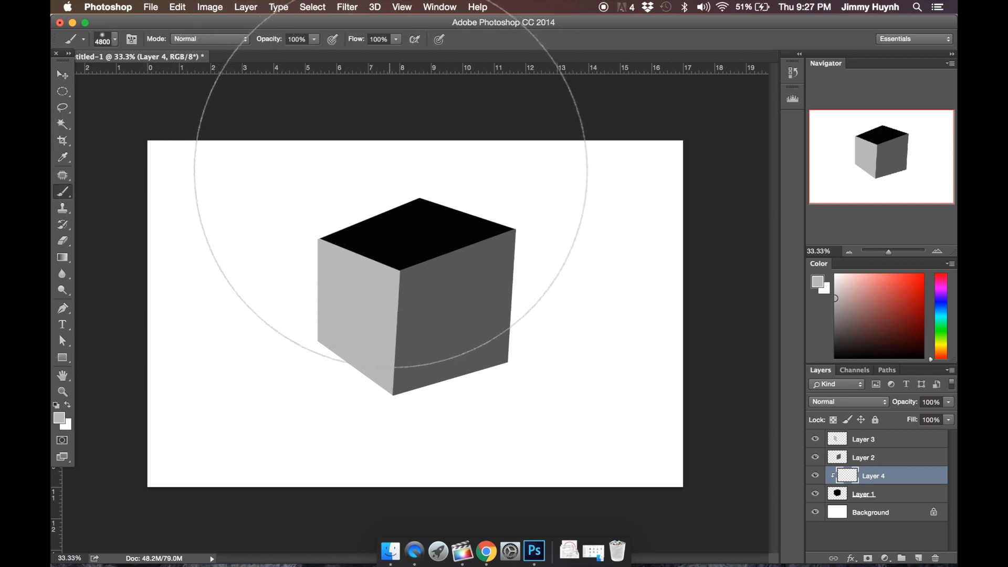
pyautogui.press('[')
pyautogui.press('[')
pyautogui.press('[')
pyautogui.press('[')
pyautogui.press('[')
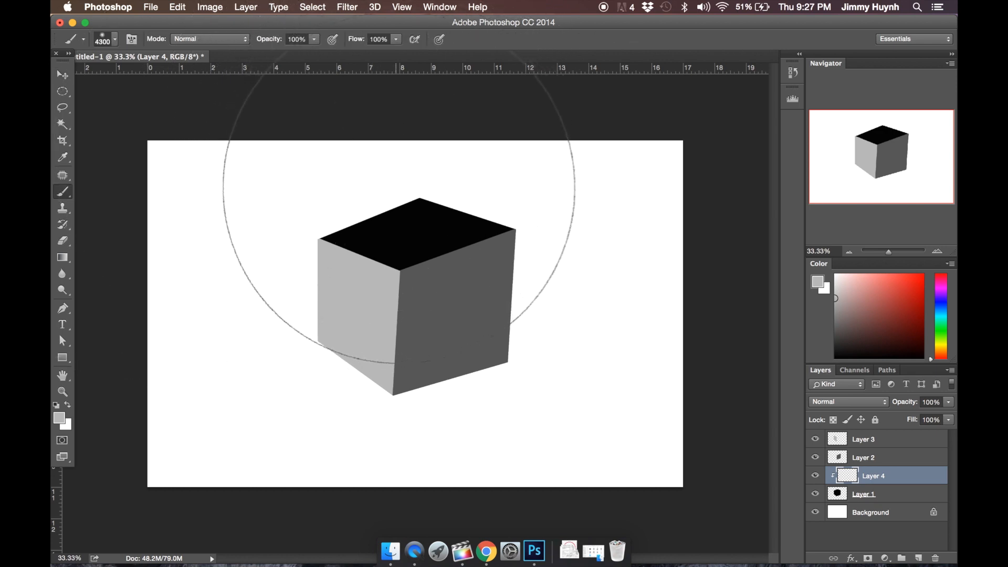
pyautogui.press('[')
pyautogui.press('[')
pyautogui.press('[')
pyautogui.press('[')
pyautogui.press('[')
pyautogui.press('[')
pyautogui.press('[')
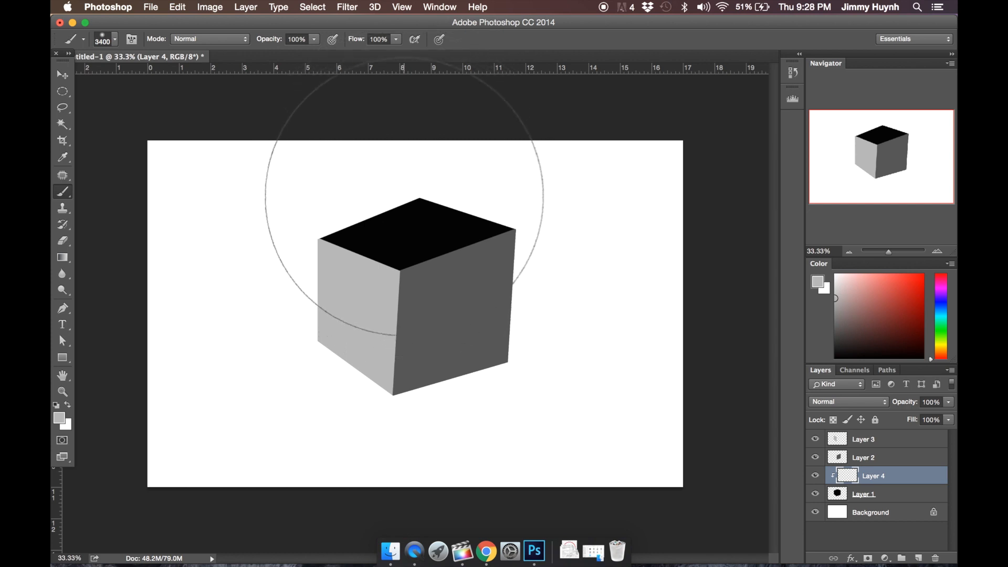
pyautogui.press('[')
pyautogui.press('[')
pyautogui.press('[')
pyautogui.click(114, 41)
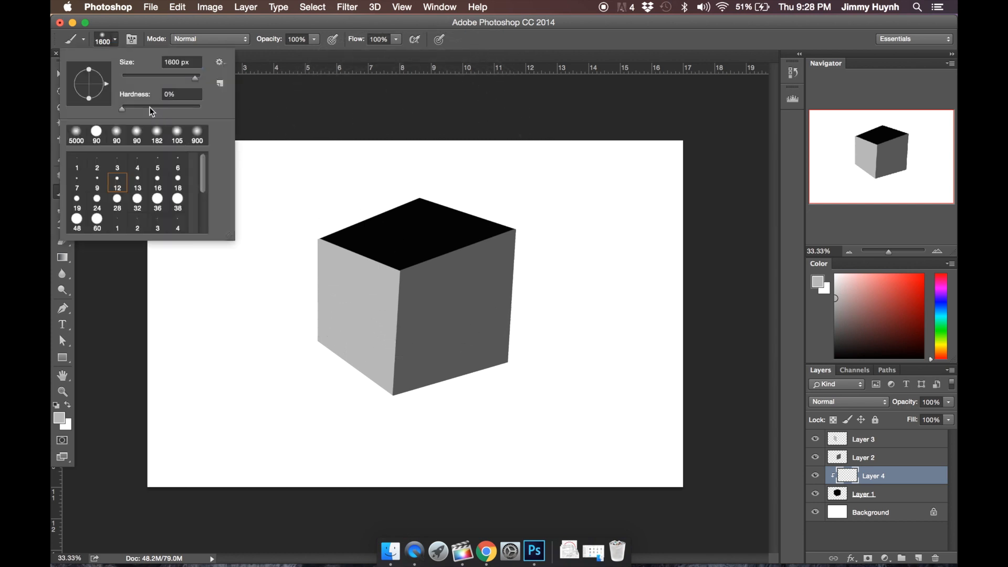
# Dab grey on the top face, undo it, and choose a darker grey instead
pyautogui.click(837, 317)
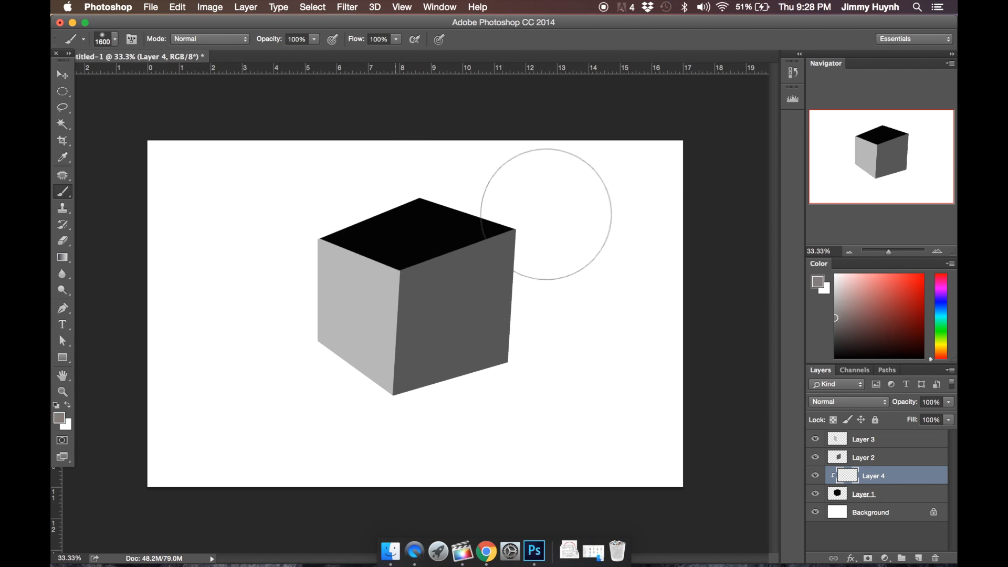
pyautogui.click(393, 188)
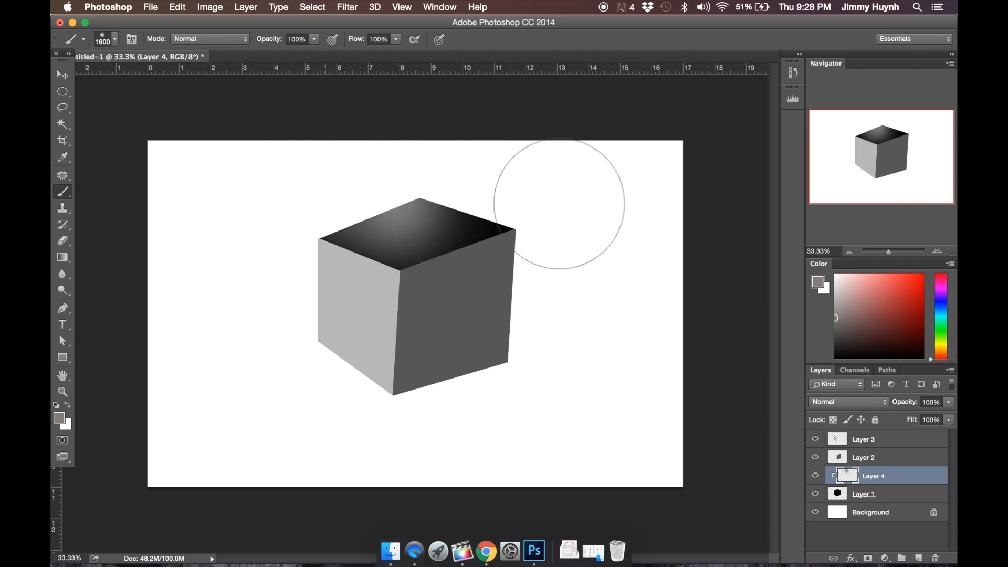
pyautogui.press('super+z')
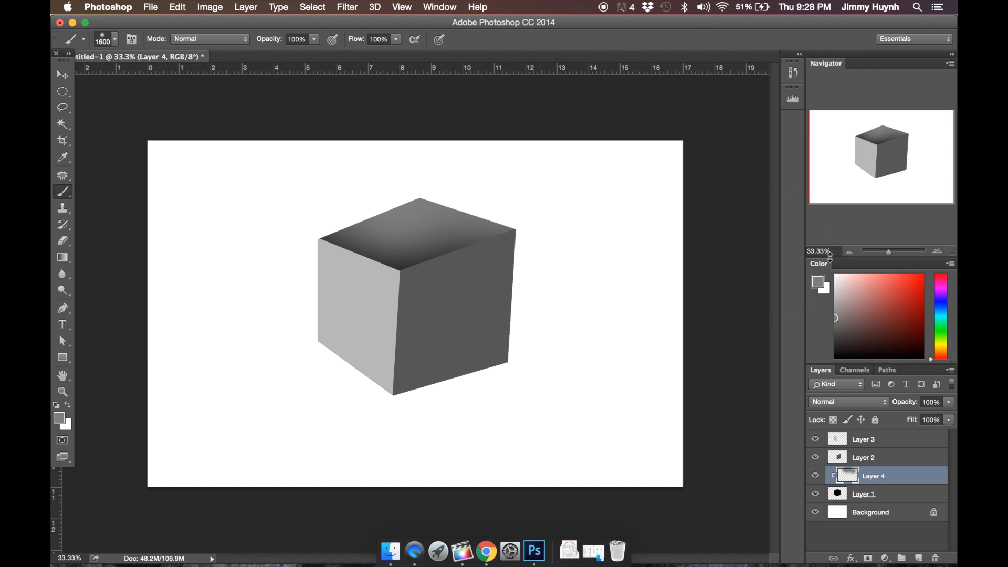
pyautogui.click(839, 334)
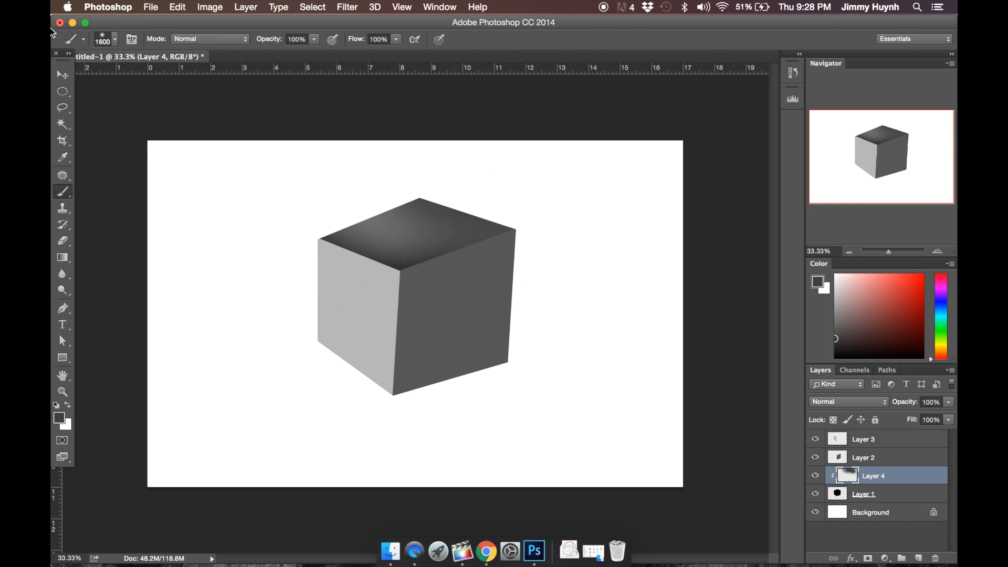
pyautogui.click(64, 74)
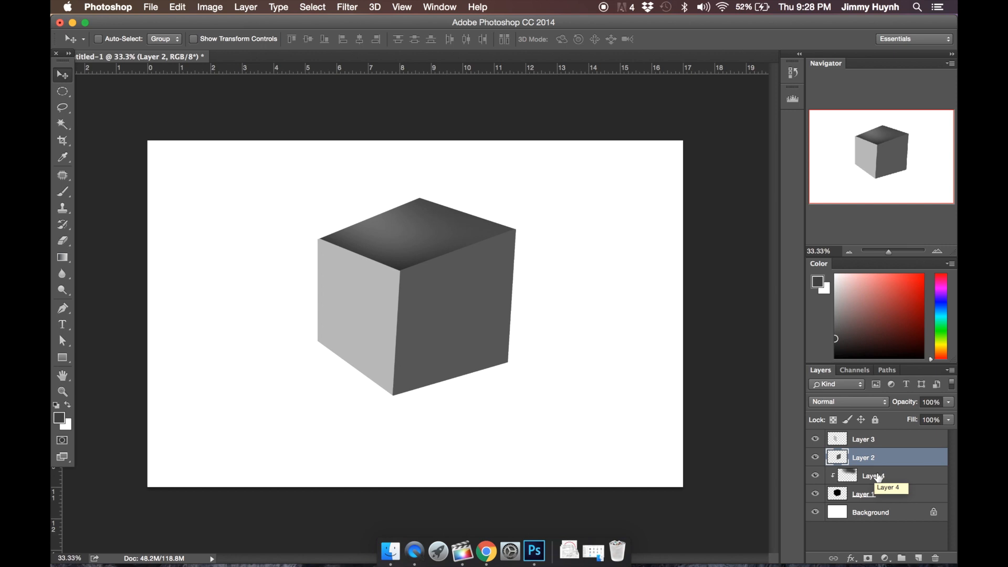
# Brush the cube's top face light grey on the clipped layer
pyautogui.click(837, 297)
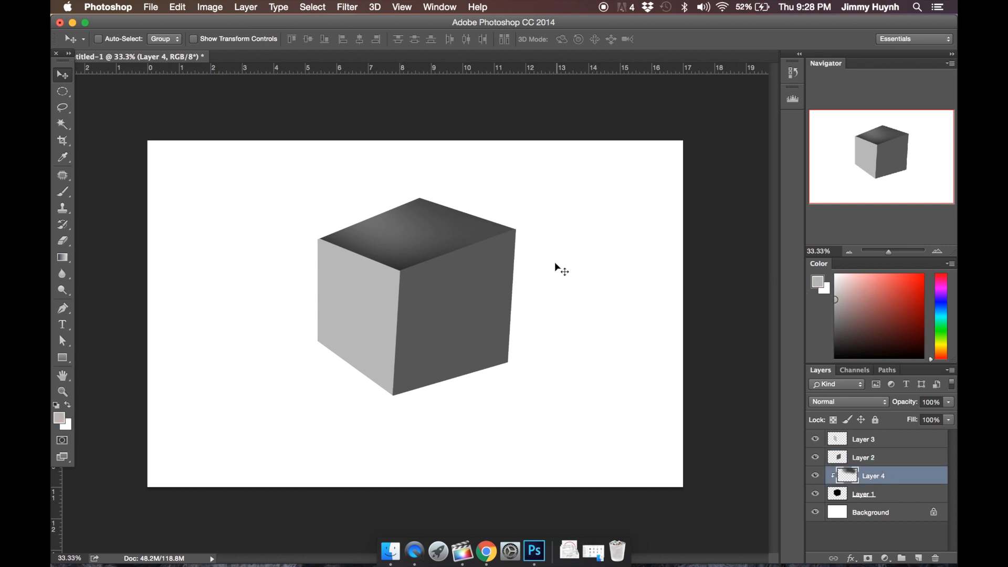
pyautogui.press('b')
pyautogui.moveTo(315, 158); pyautogui.dragTo(473, 252)
# Add new Layer 5 above Layer 2 and clip it to the right face shape
pyautogui.click(855, 459)
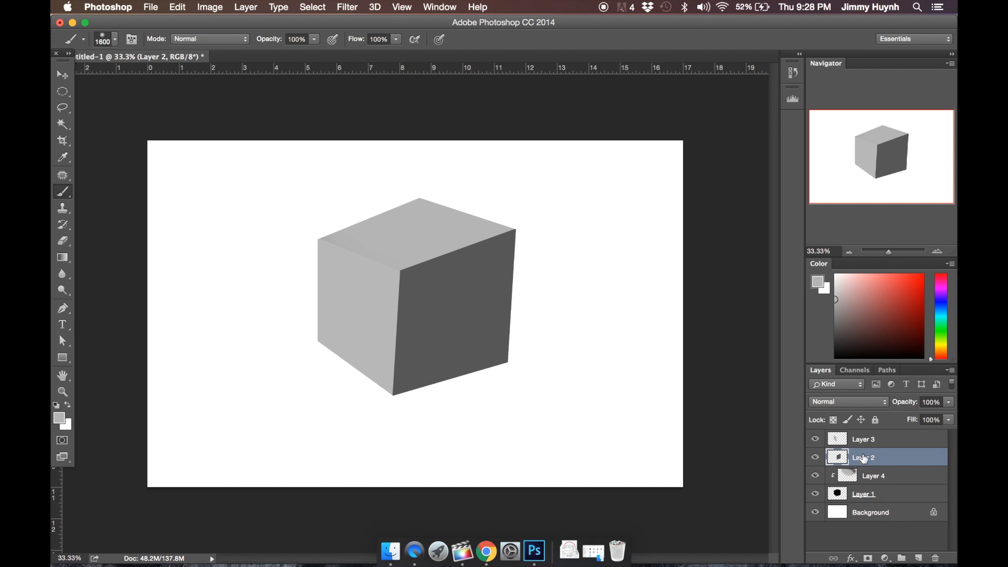
pyautogui.click(918, 558)
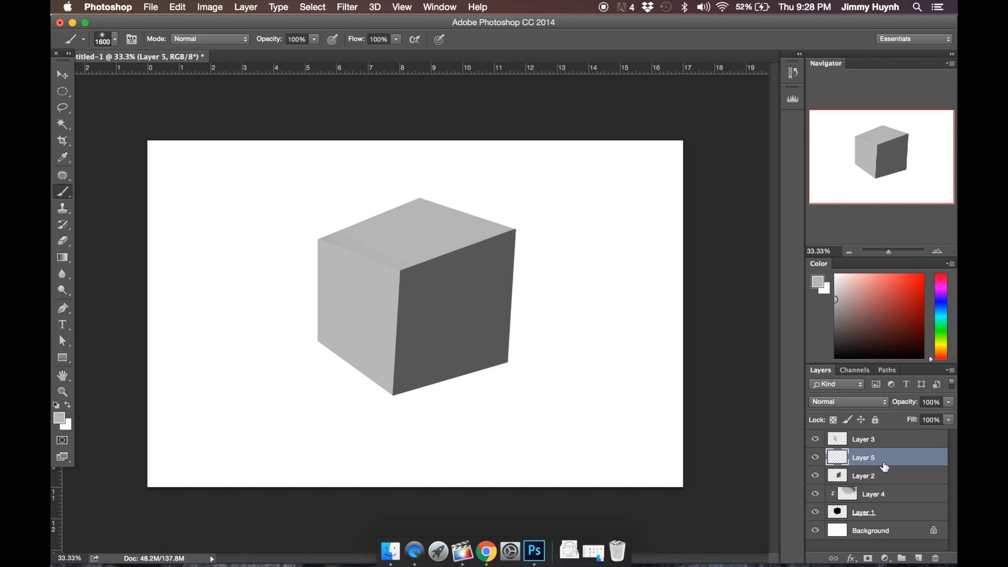
pyautogui.rightClick(883, 460)
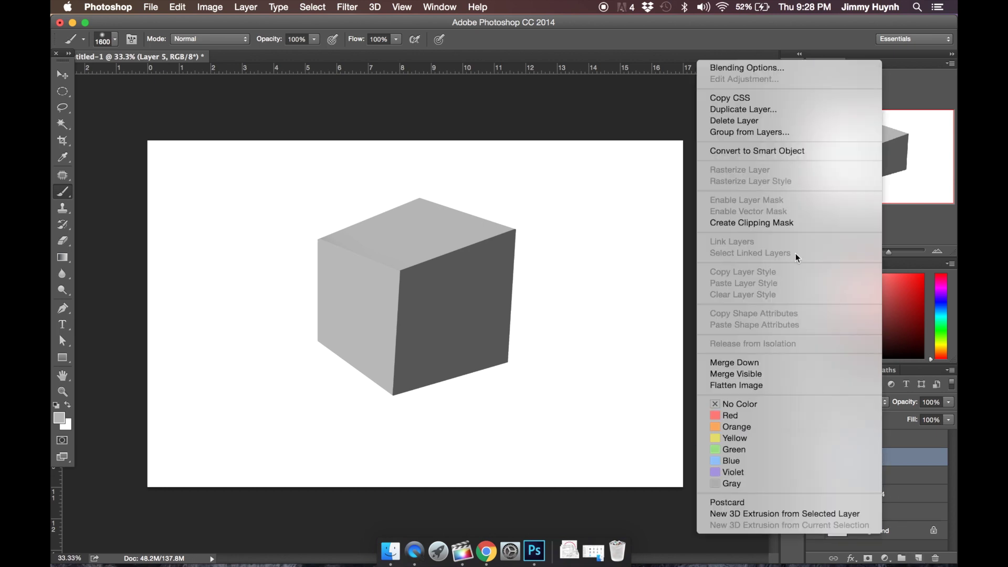
pyautogui.click(771, 223)
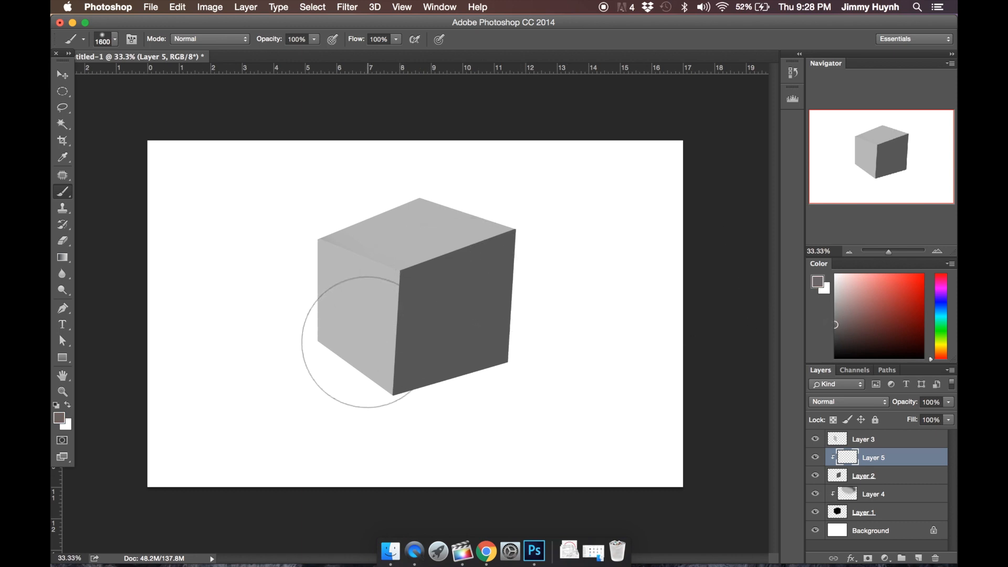
# Shade the right face with a soft grey dab, then darken it into a gradient
pyautogui.click(366, 315)
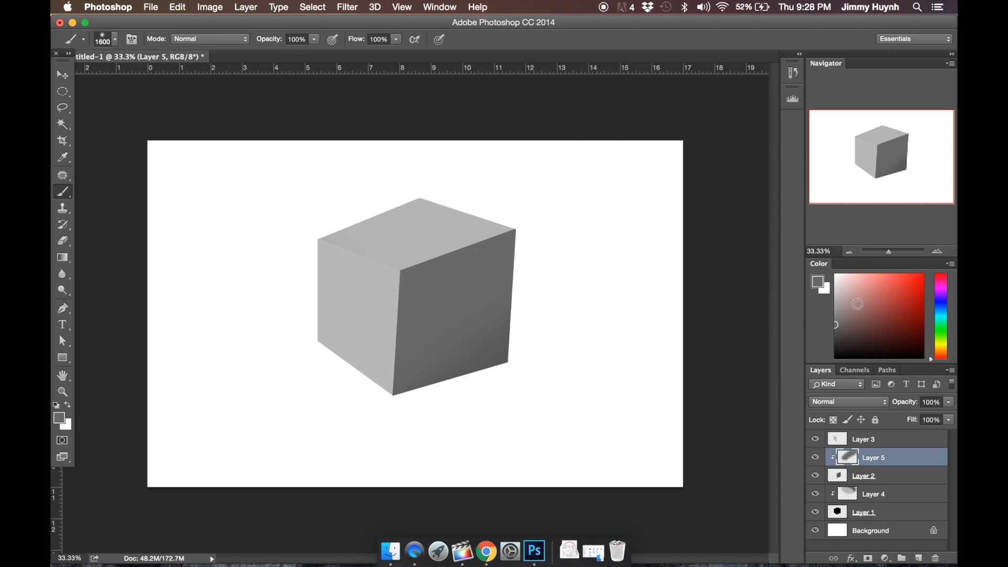
pyautogui.click(835, 341)
pyautogui.click(582, 323)
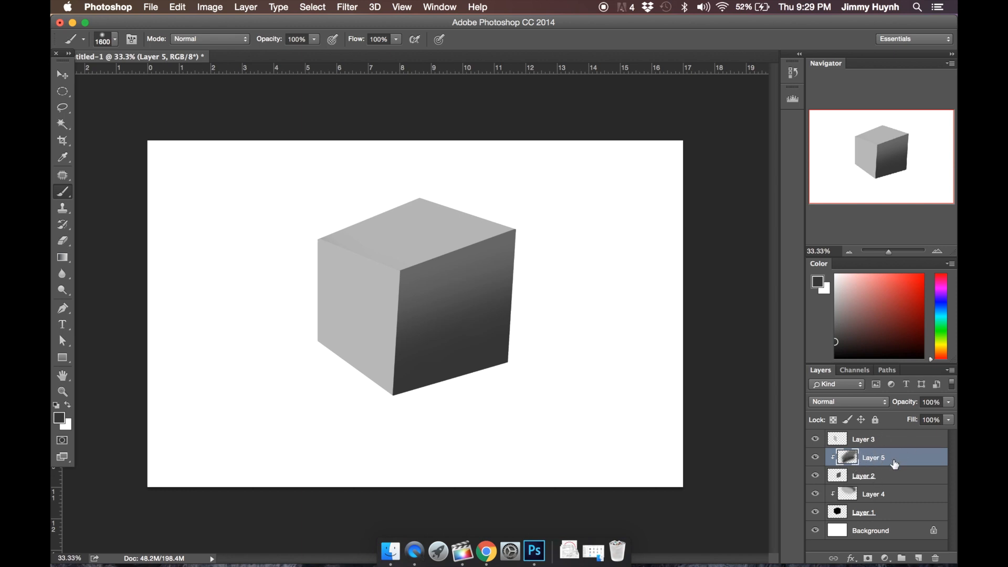
# Add new Layer 7 above Layer 5 and clip it to the layer below
pyautogui.press('super+shift+n')
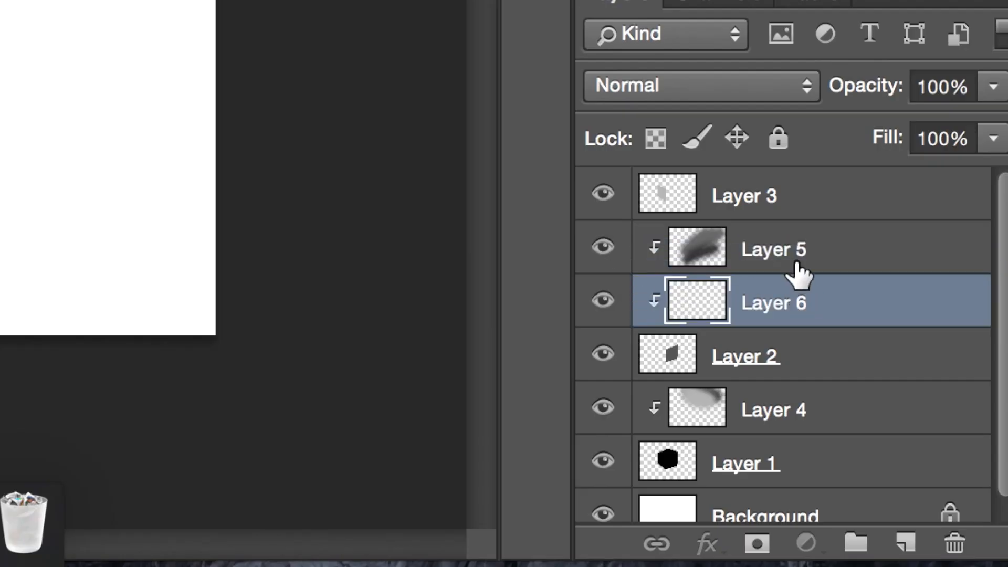
pyautogui.click(797, 260)
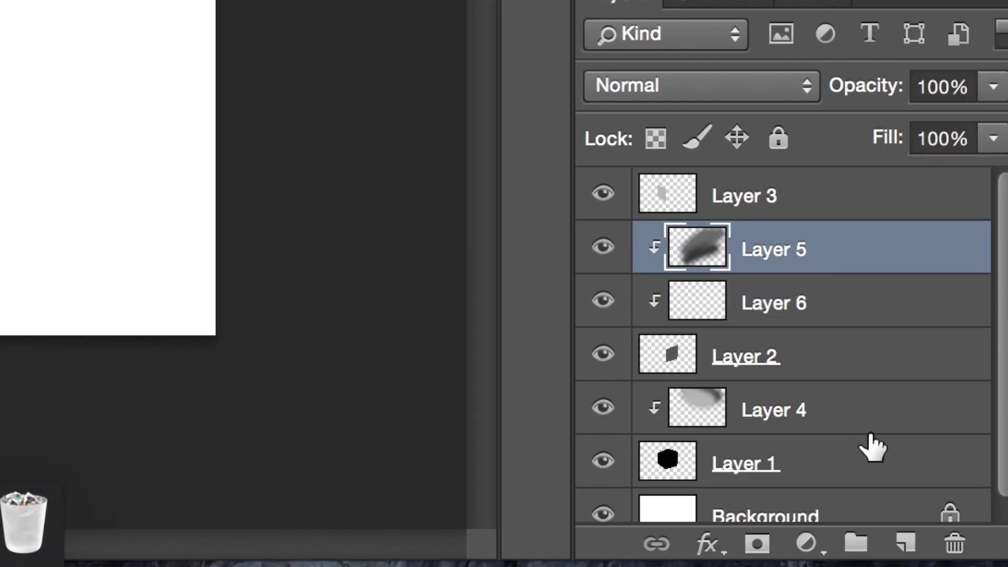
pyautogui.click(903, 544)
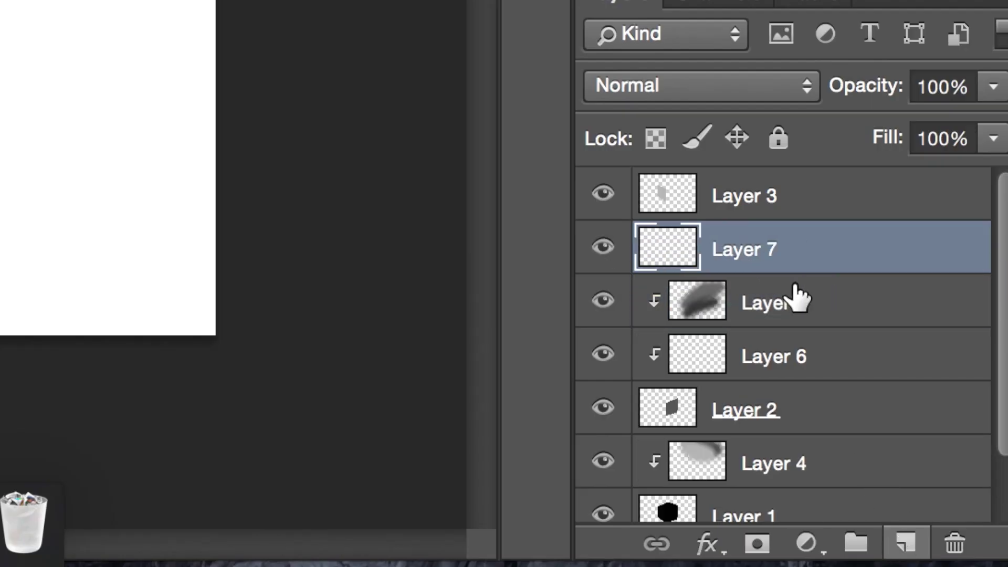
pyautogui.rightClick(787, 249)
pyautogui.click(400, 184)
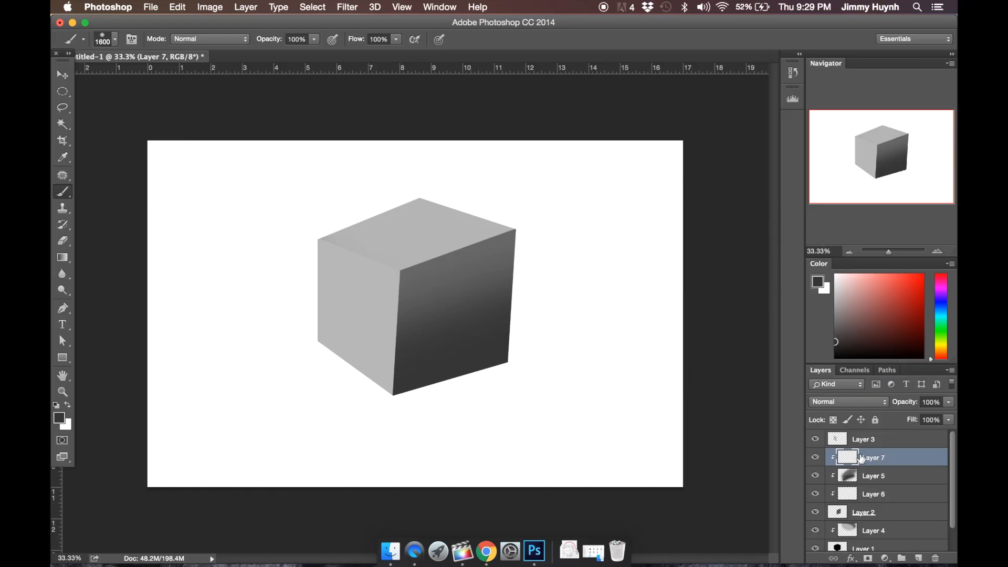
# Add Layer 8 above Layer 6 and move Layer 5 below Layer 8 in the stack
pyautogui.click(880, 494)
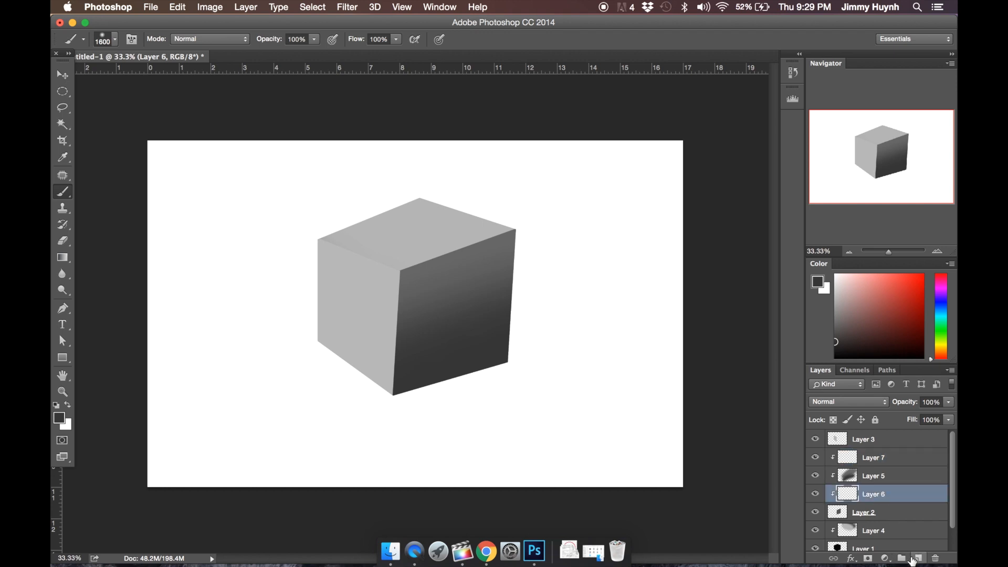
pyautogui.click(915, 559)
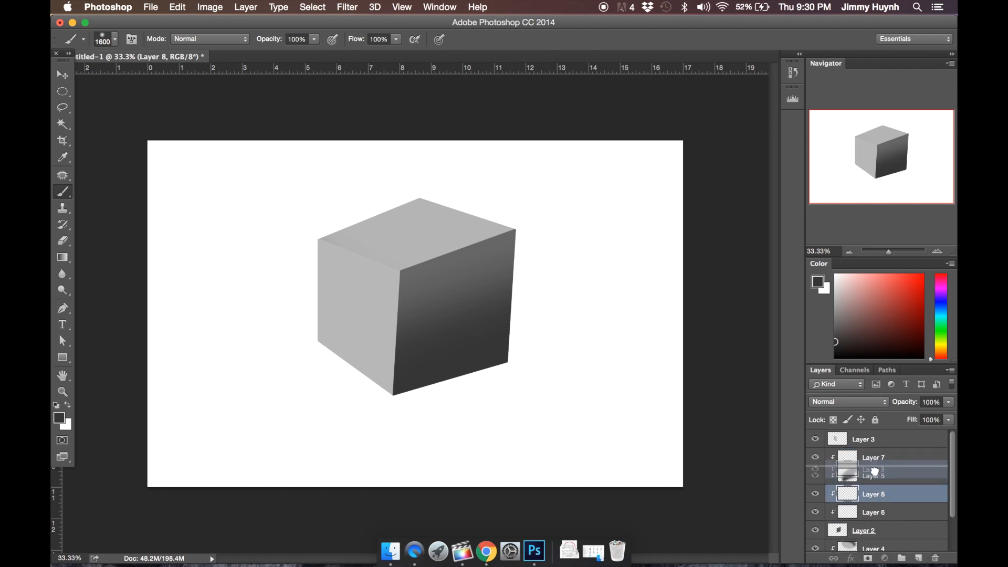
pyautogui.moveTo(875, 476); pyautogui.dragTo(874, 465)
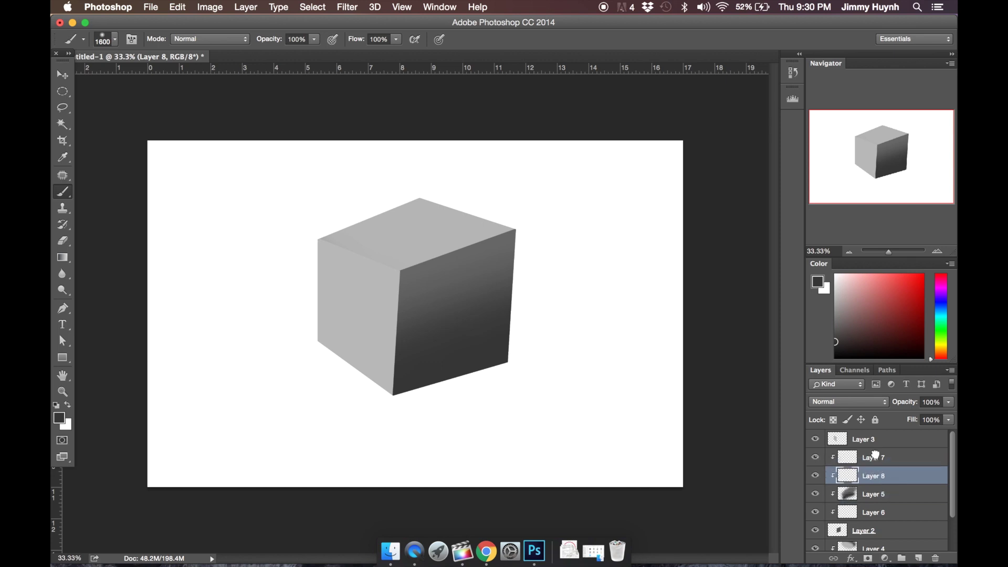
# Lighten the dark right face with mid grey soft brushing
pyautogui.click(835, 326)
pyautogui.moveTo(410, 339); pyautogui.dragTo(442, 370)
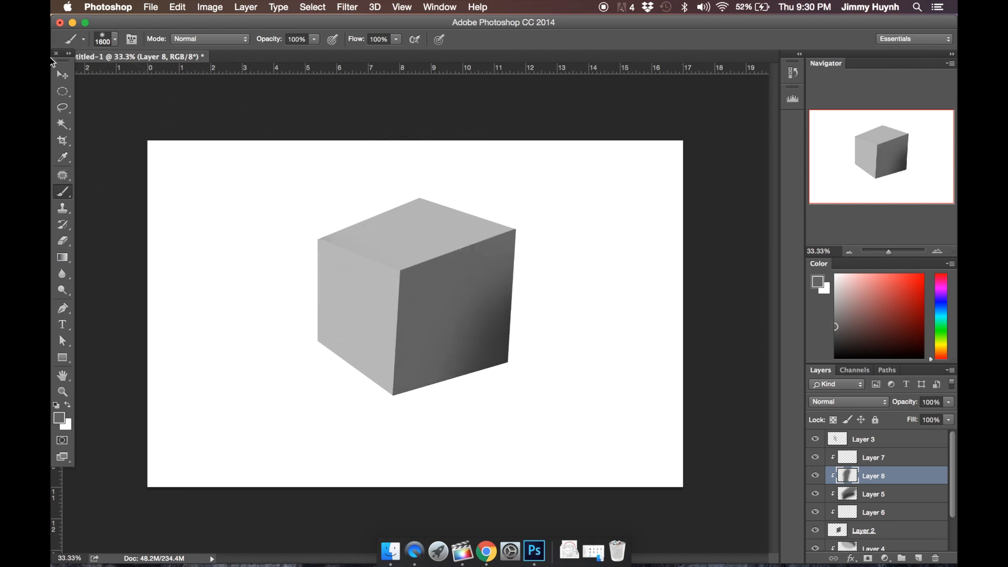
pyautogui.press('v')
# Add new Layer 9 above Layer 3 and clip it to the left face
pyautogui.click(926, 439)
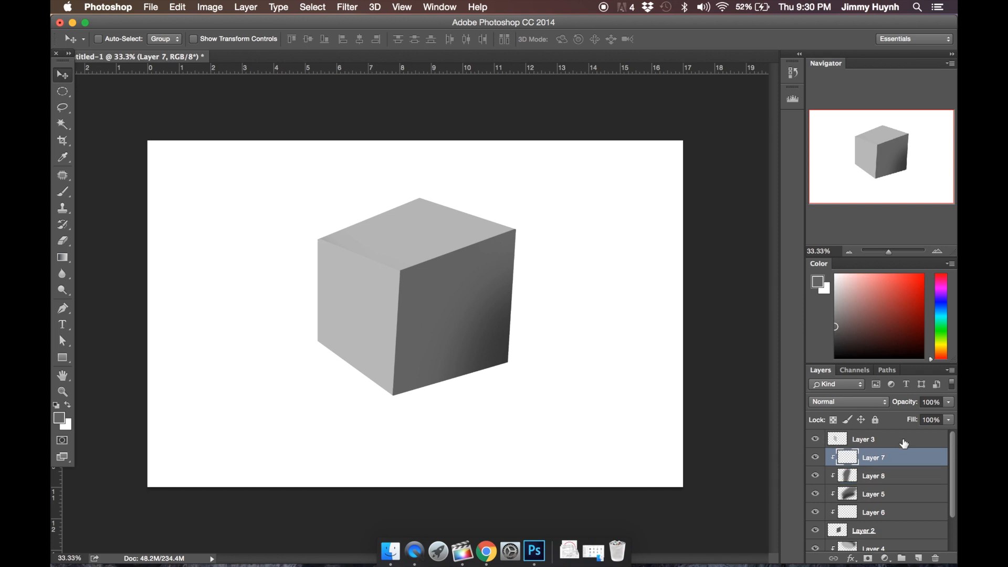
pyautogui.click(917, 558)
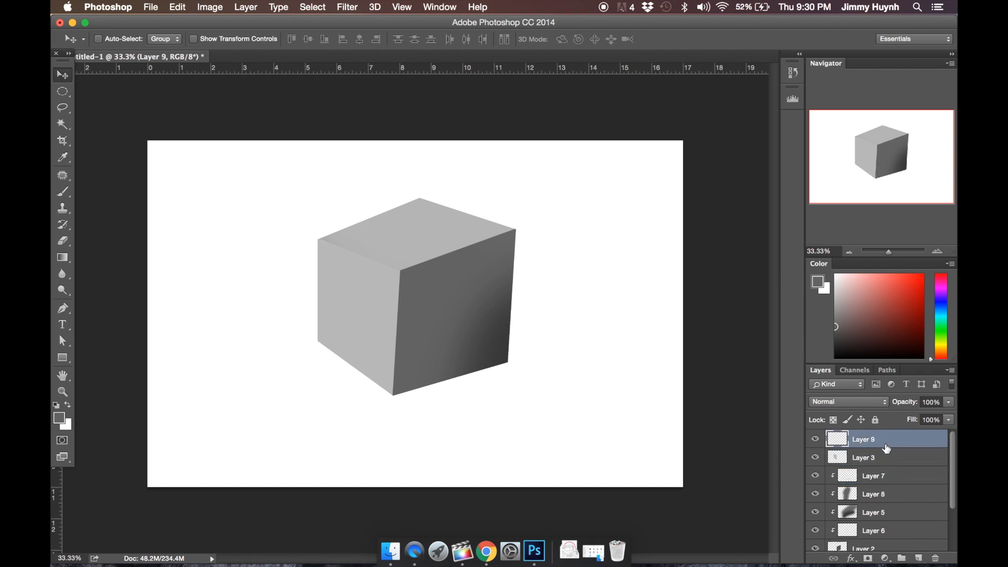
pyautogui.rightClick(886, 445)
pyautogui.click(787, 223)
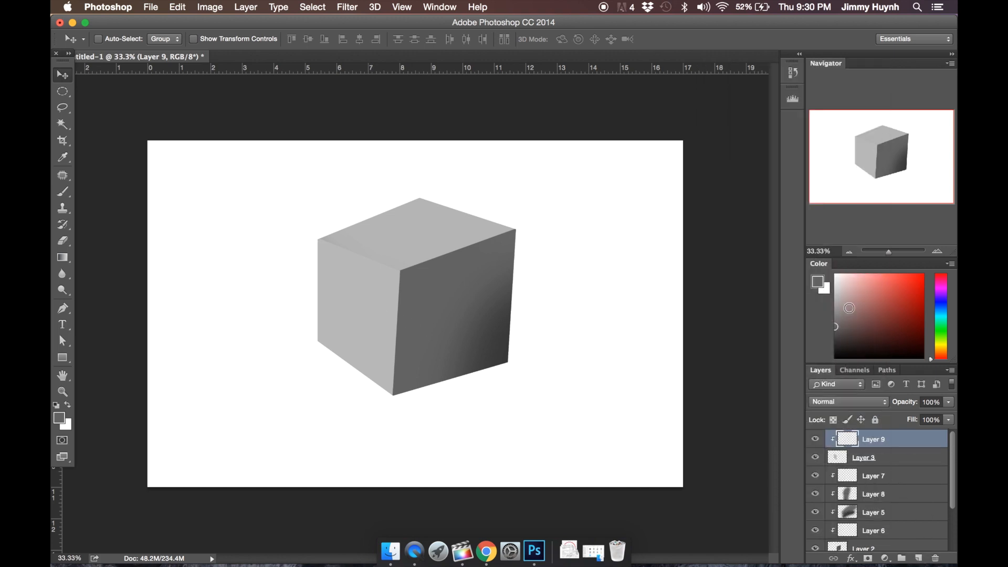
# Paint the left face with a grey gradient, lighter mid-area and darker toward the bottom
pyautogui.moveTo(842, 315); pyautogui.dragTo(826, 331)
pyautogui.press('b')
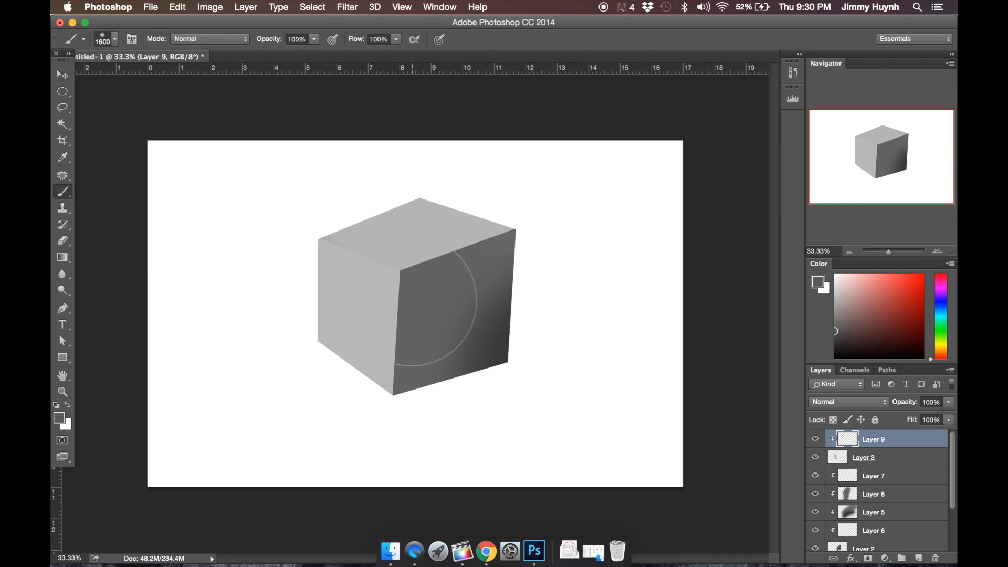
pyautogui.moveTo(300, 330); pyautogui.dragTo(252, 260)
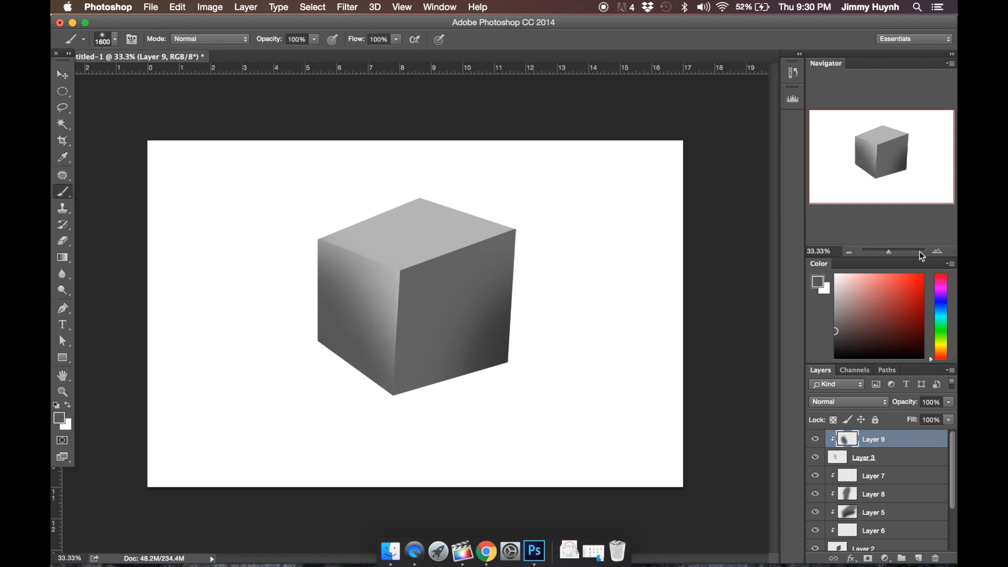
pyautogui.click(836, 315)
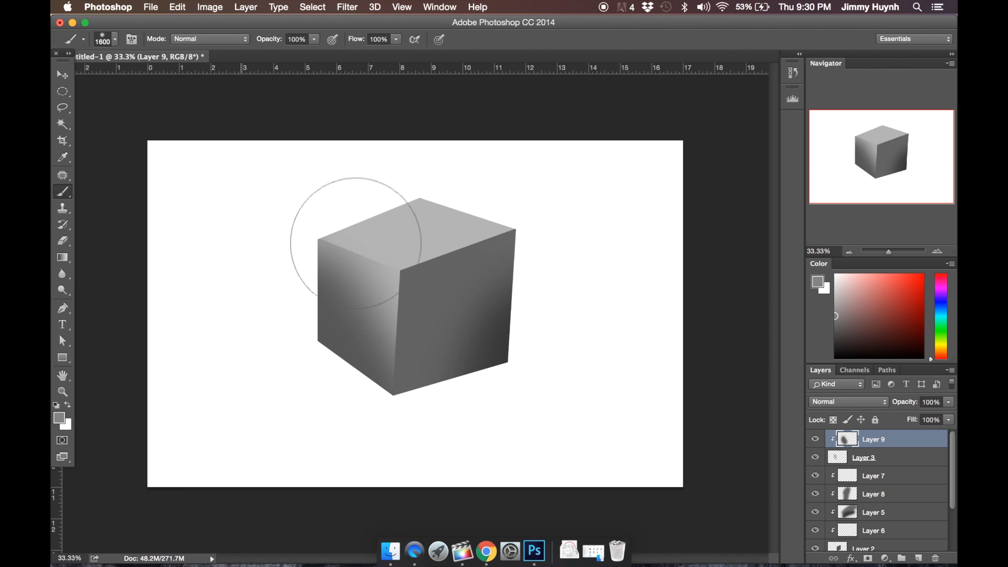
pyautogui.moveTo(331, 371); pyautogui.dragTo(394, 409)
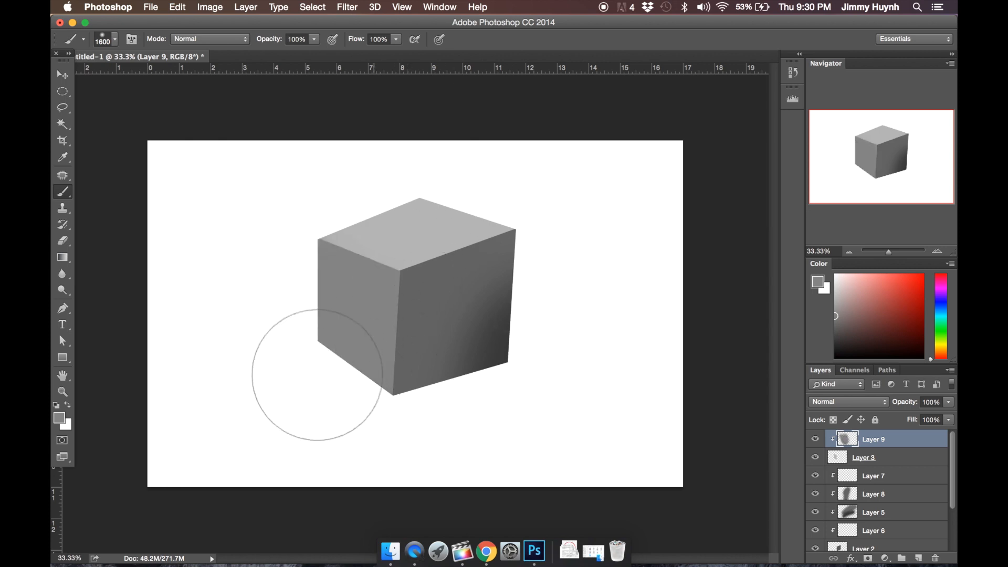
pyautogui.click(836, 335)
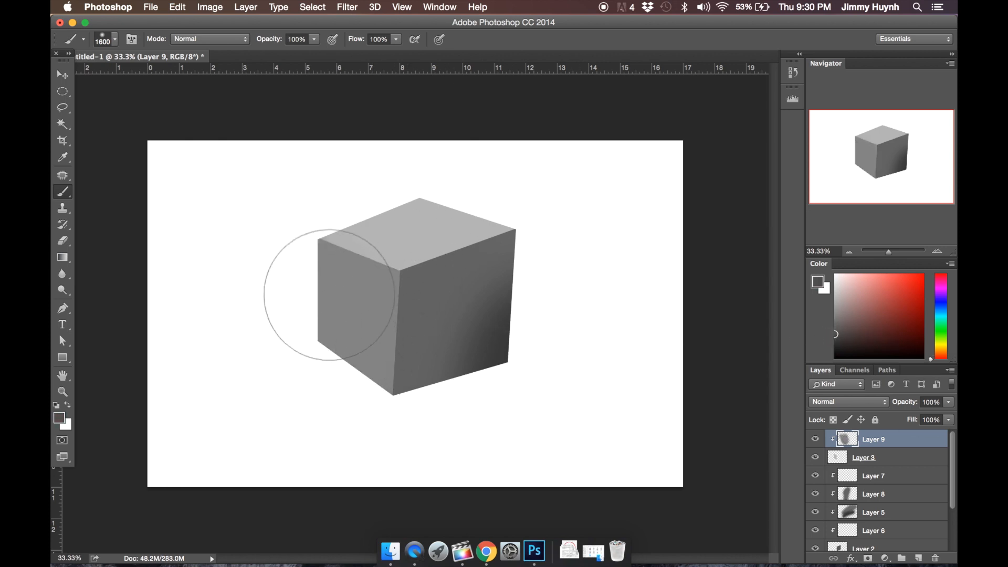
pyautogui.moveTo(331, 332); pyautogui.dragTo(371, 394)
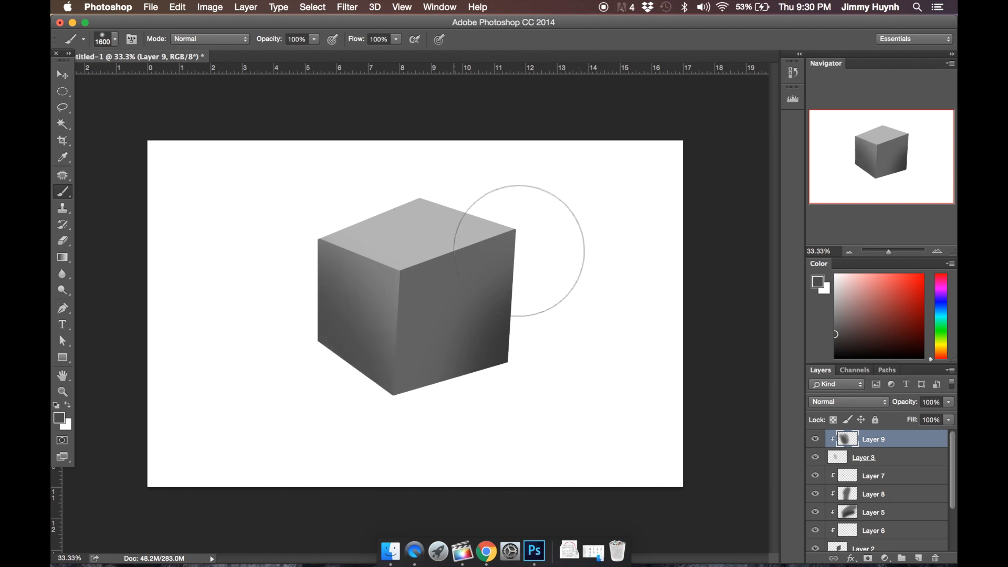
# Add a soft white highlight at the left face's top corner
pyautogui.click(837, 277)
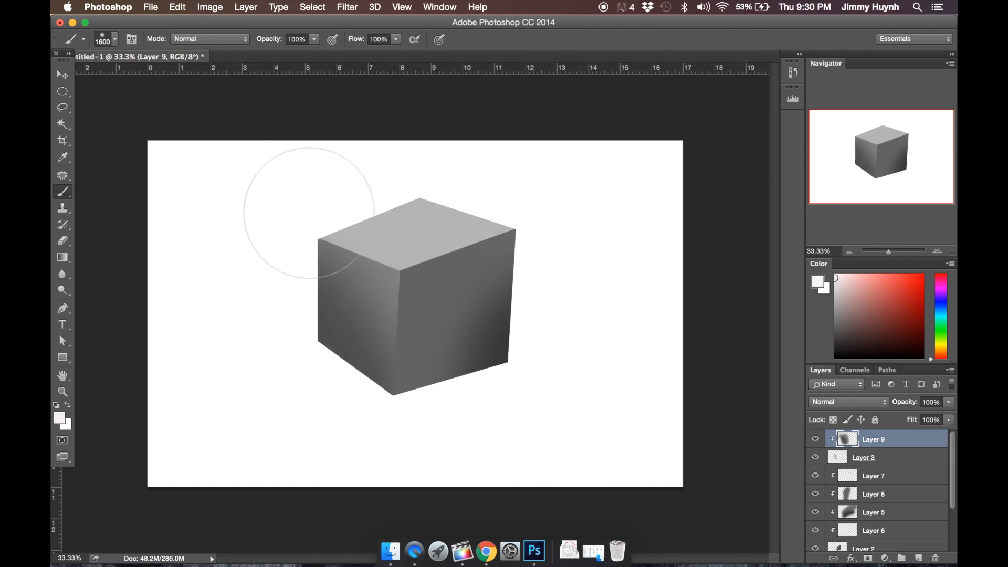
pyautogui.click(323, 248)
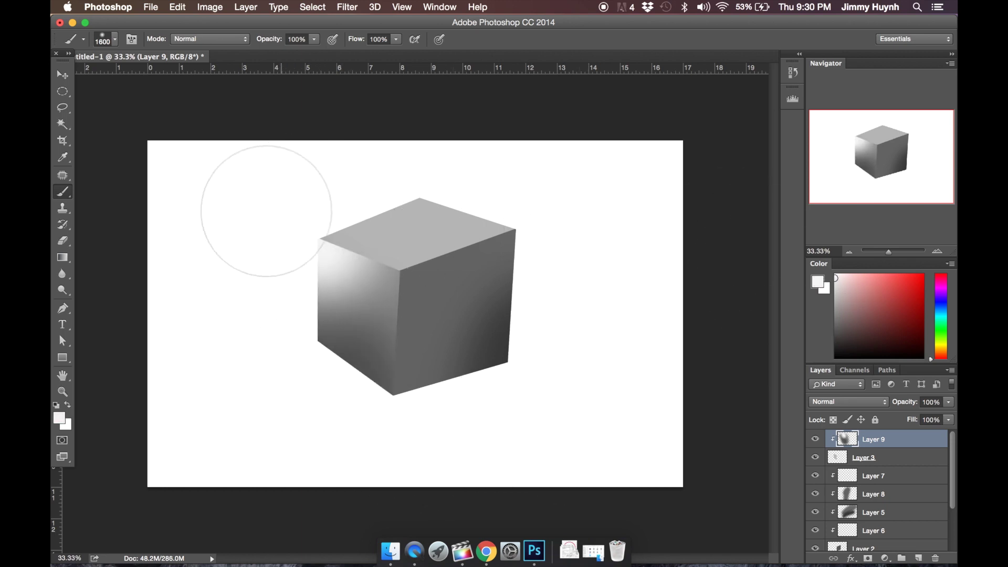
pyautogui.click(62, 74)
# Add new Layer 10 above Layer 4 and clip it to the top face
pyautogui.click(440, 247)
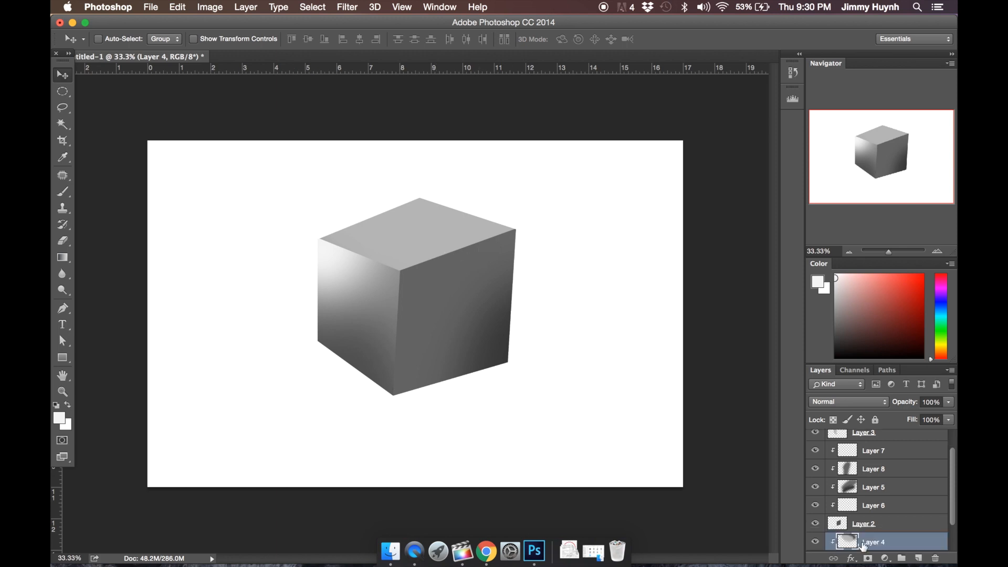
pyautogui.click(902, 558)
pyautogui.rightClick(899, 542)
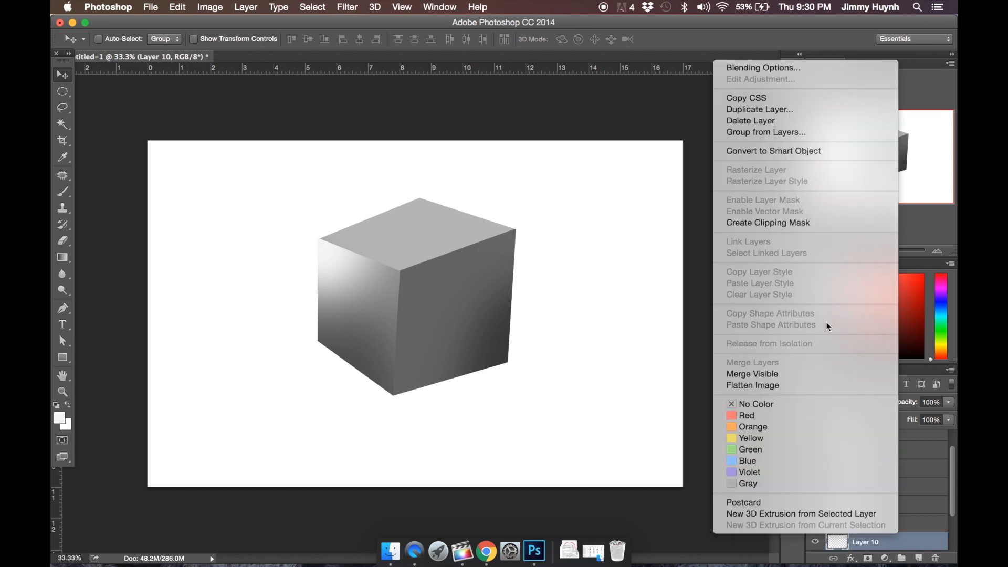
pyautogui.click(768, 223)
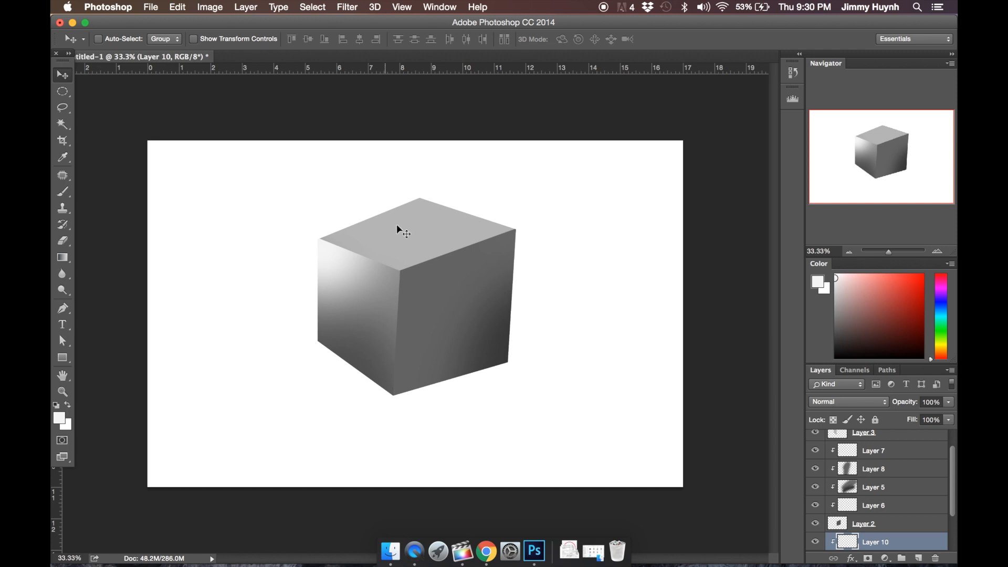
# Paint a light highlight across the top face, then switch to the outline document
pyautogui.press('b')
pyautogui.moveTo(354, 197); pyautogui.dragTo(409, 189)
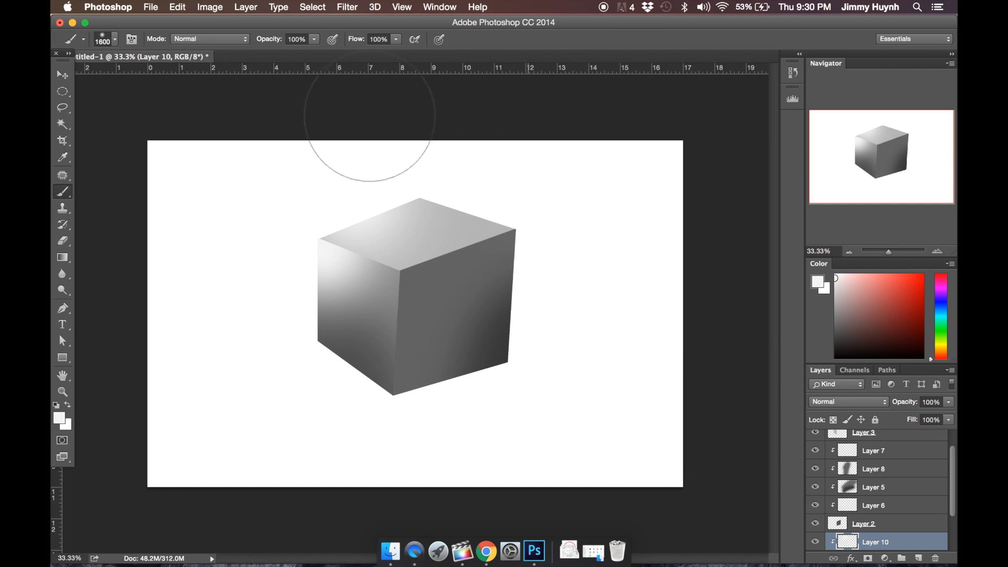
pyautogui.click(62, 74)
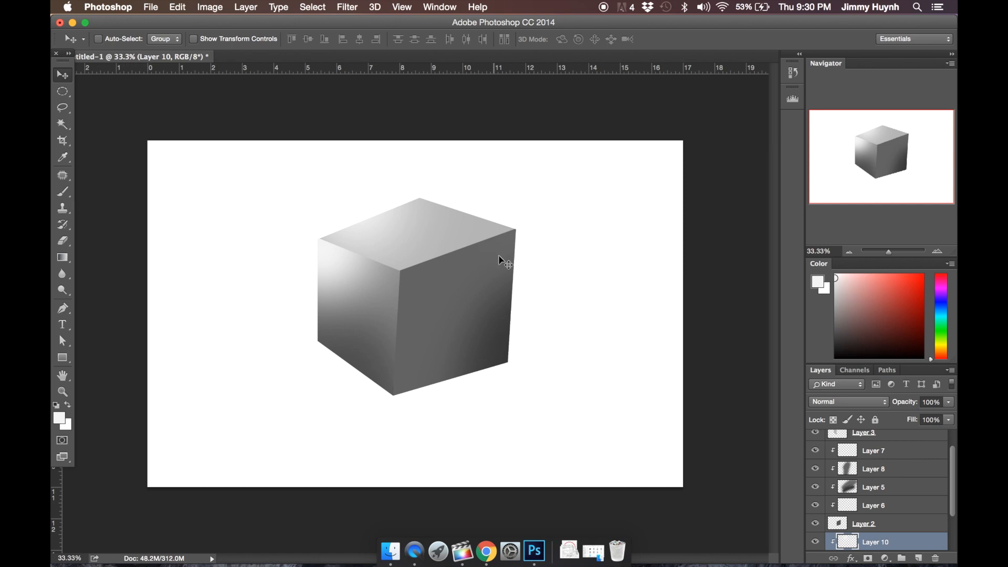
pyautogui.hotkey('ctrl', 'Right')
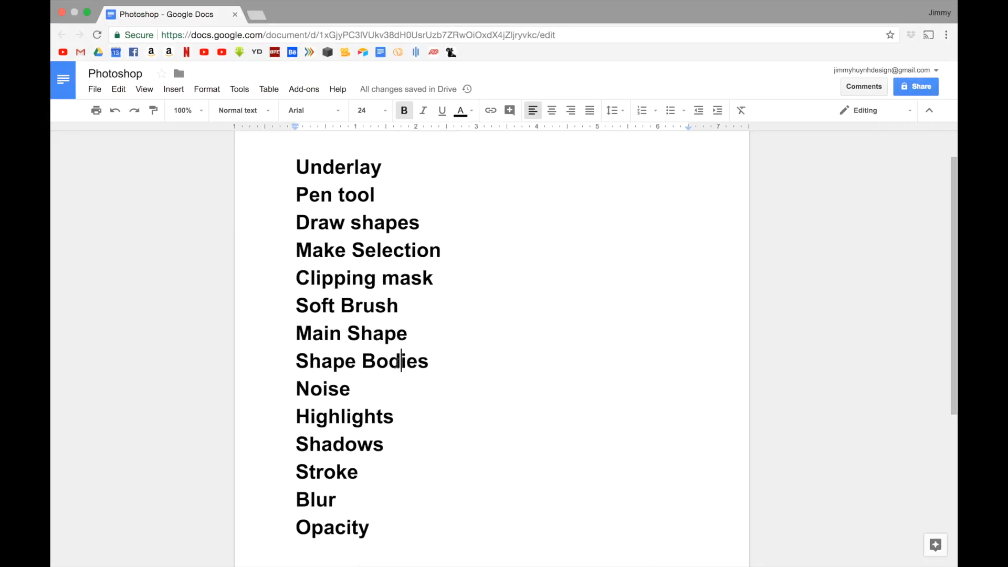
# Review the outline by selecting Underlay–Shape Bodies, then Noise–Opacity
pyautogui.moveTo(433, 363); pyautogui.dragTo(283, 170)
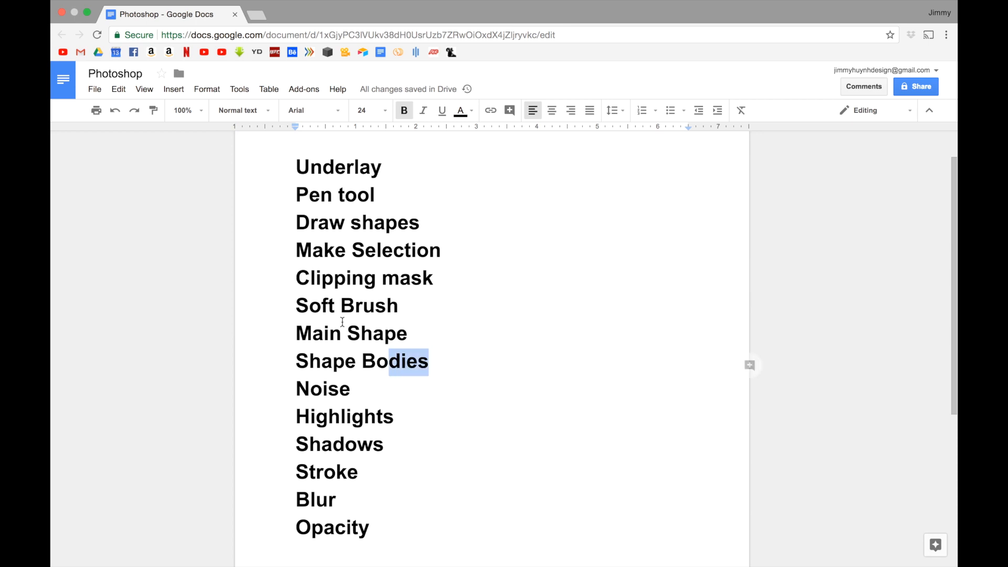
pyautogui.scroll(-4, 386, 418)
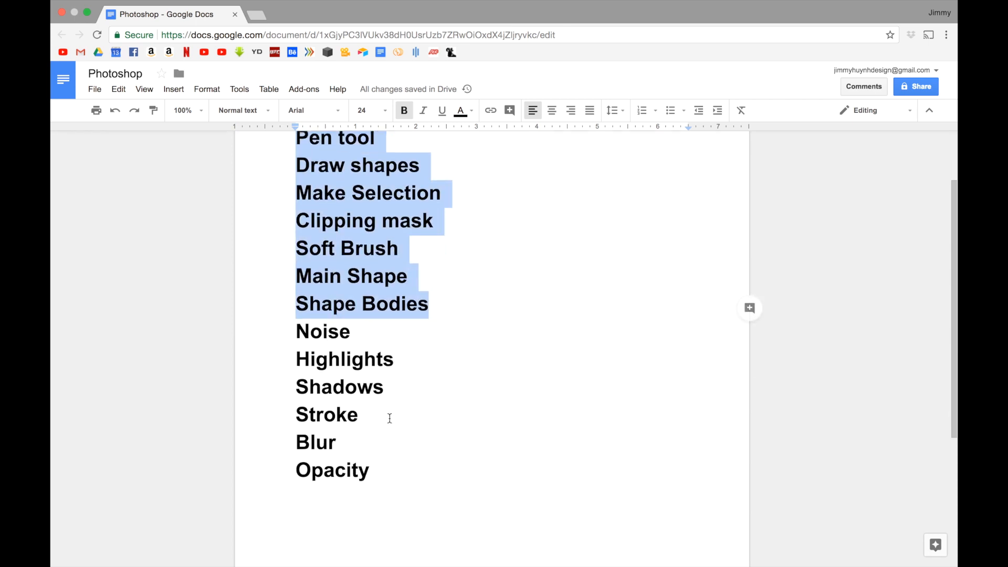
pyautogui.click(384, 431)
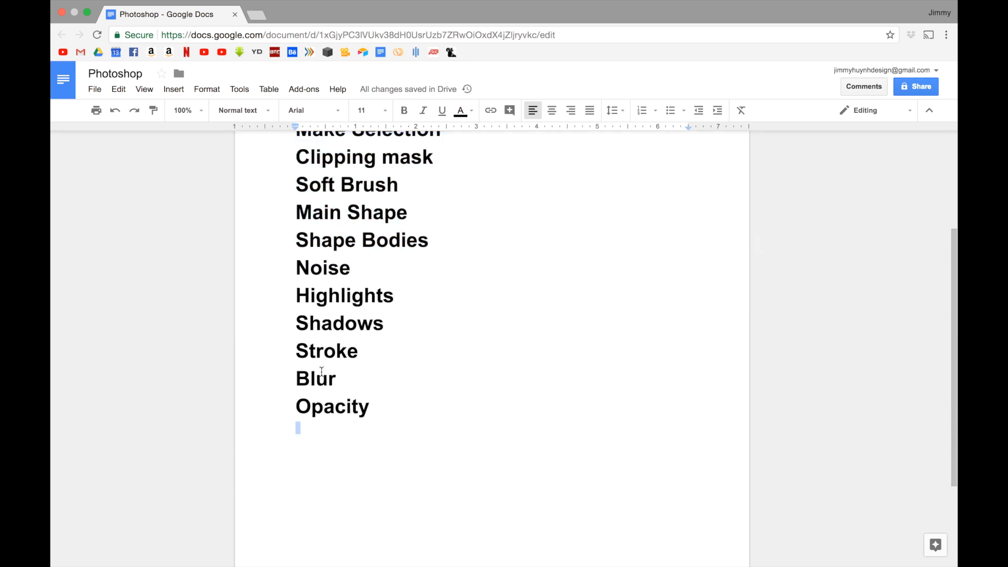
pyautogui.moveTo(386, 425); pyautogui.dragTo(278, 263)
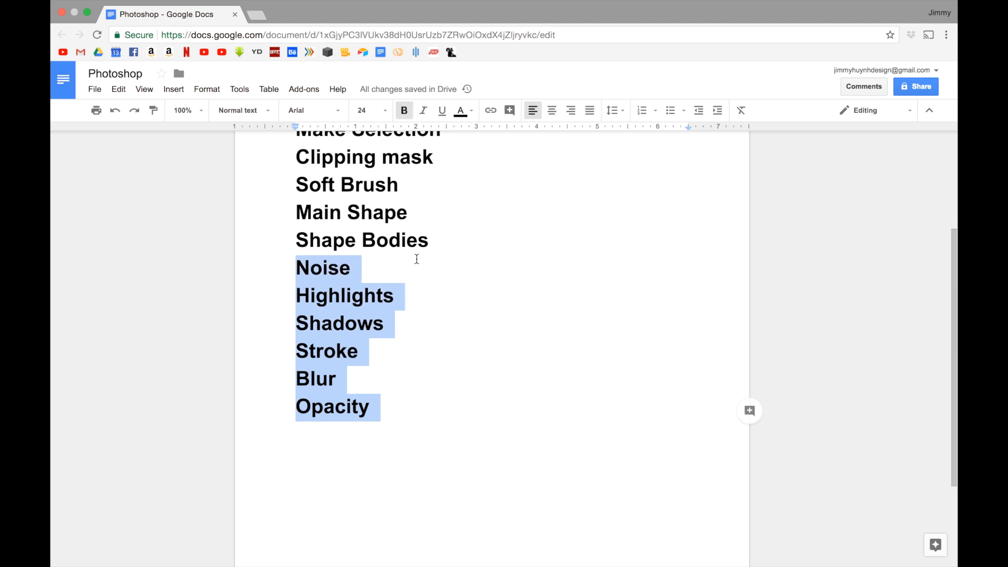
# Insert blank lines after Shape Bodies to separate it from Noise
pyautogui.click(434, 239)
pyautogui.press('Return')
pyautogui.press('Return')
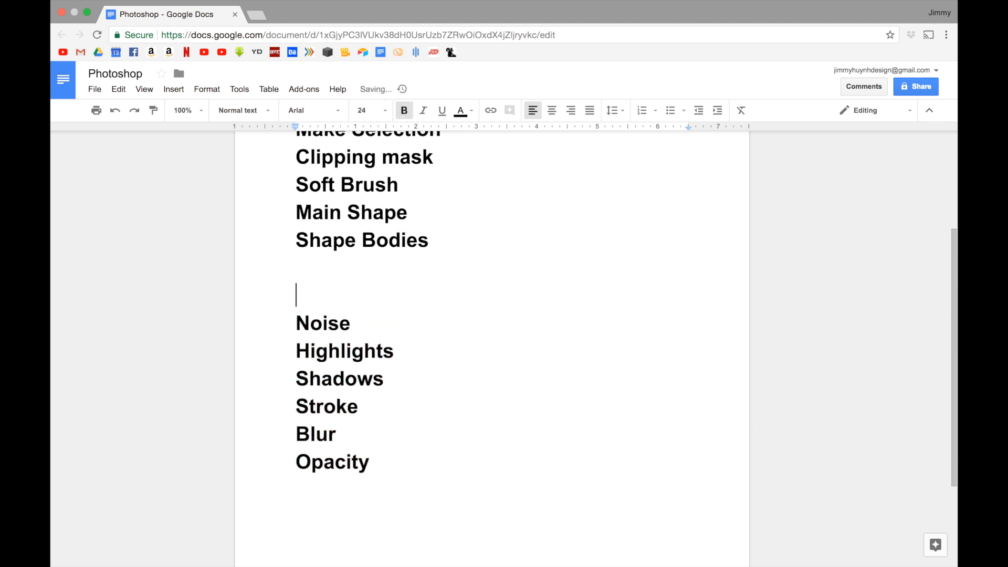